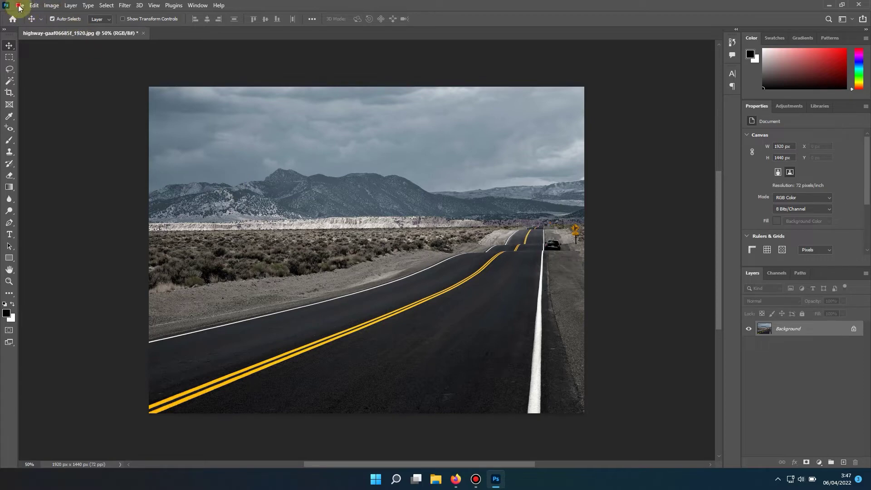
left_click(20, 5)
left_click(72, 187)
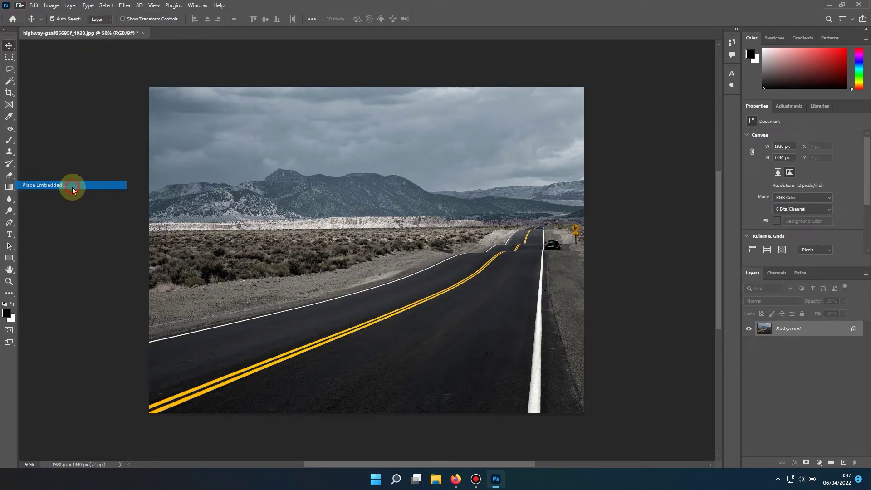
double_click(543, 87)
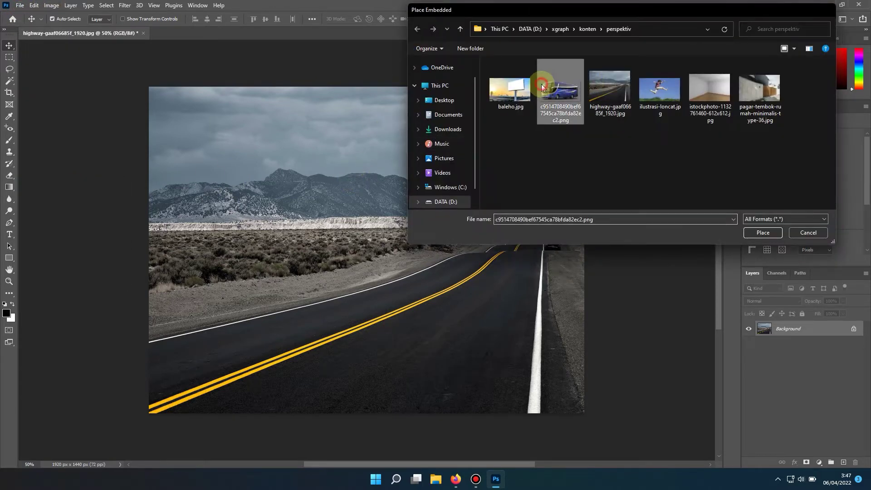
Start Perspective Warp on the bus layer and lay out two joined quads, one over its side and one over its front.
left_click(34, 5)
left_click(74, 197)
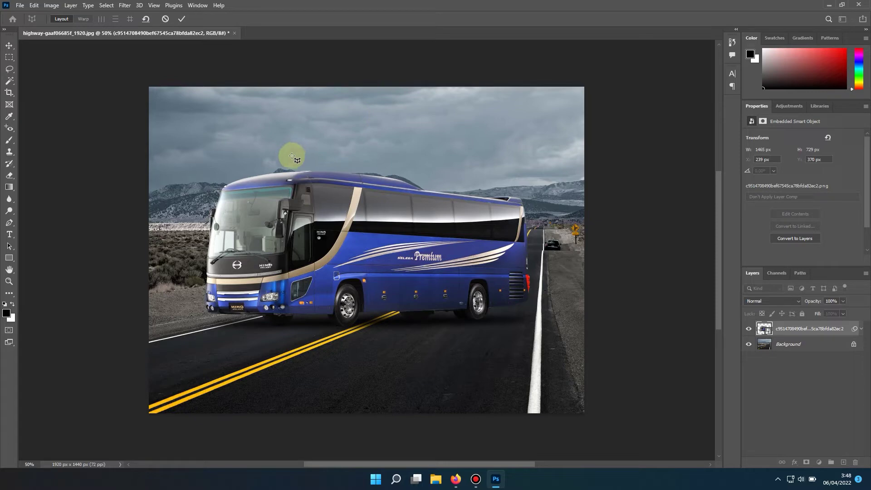
left_click_drag(295, 155, 546, 327)
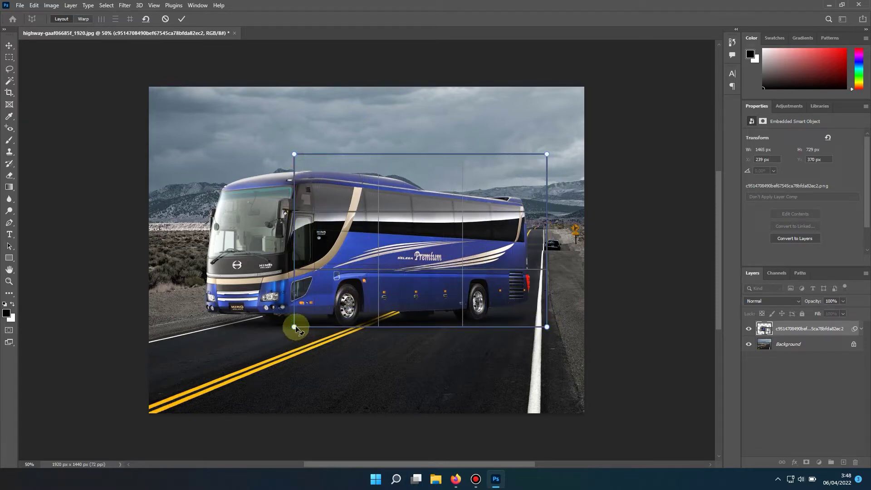
left_click_drag(295, 327, 278, 329)
left_click_drag(294, 153, 278, 148)
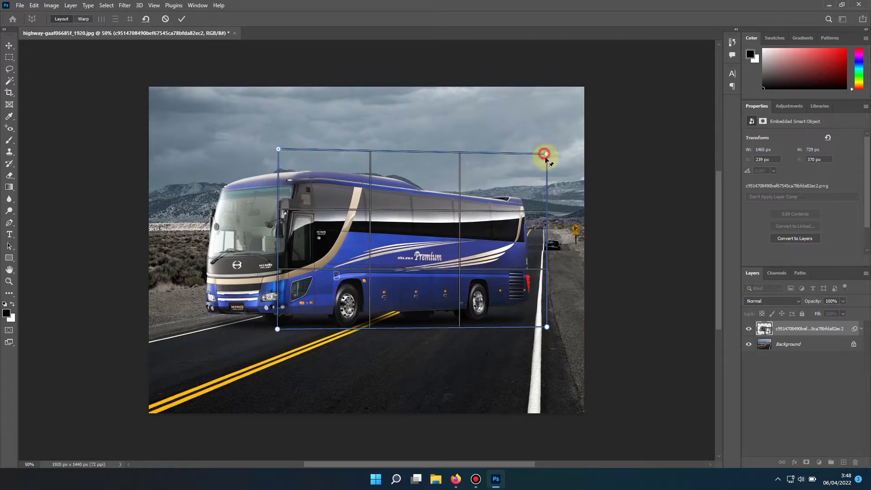
left_click_drag(544, 155, 542, 153)
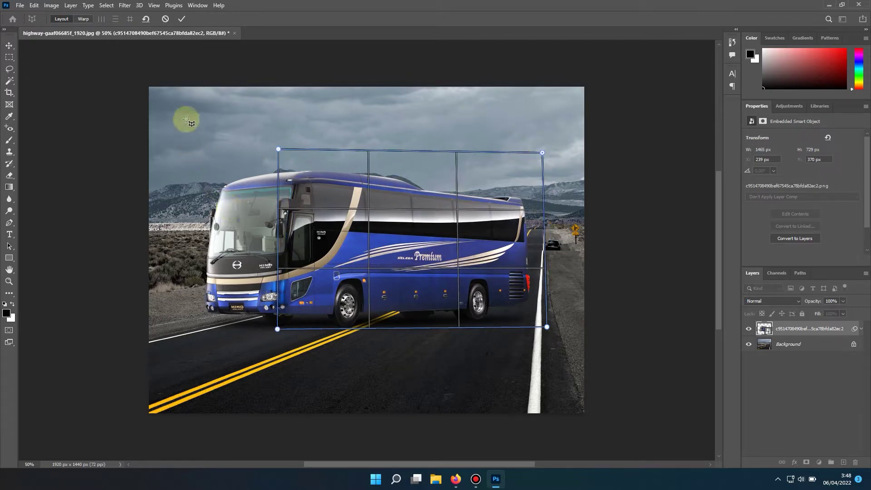
left_click_drag(186, 118, 277, 344)
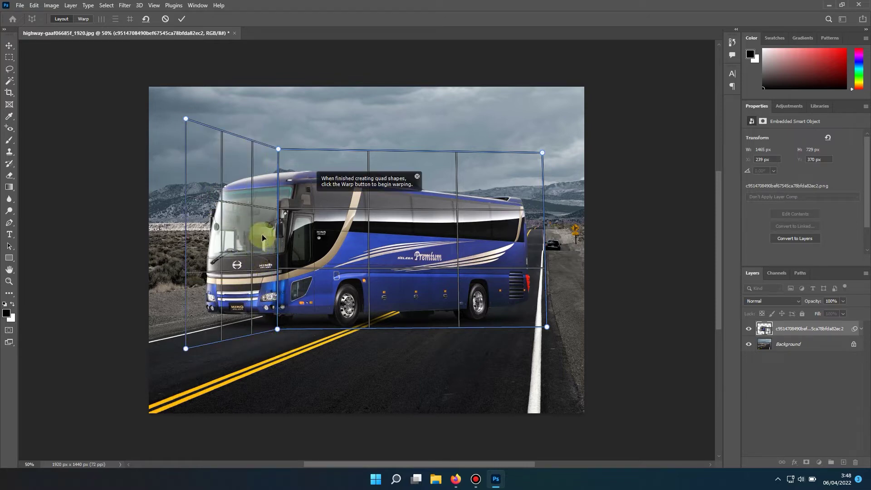
Switch to warp mode and move the pins to narrow the bus's side, raise its rear lower corner and reshape its front.
key("w")
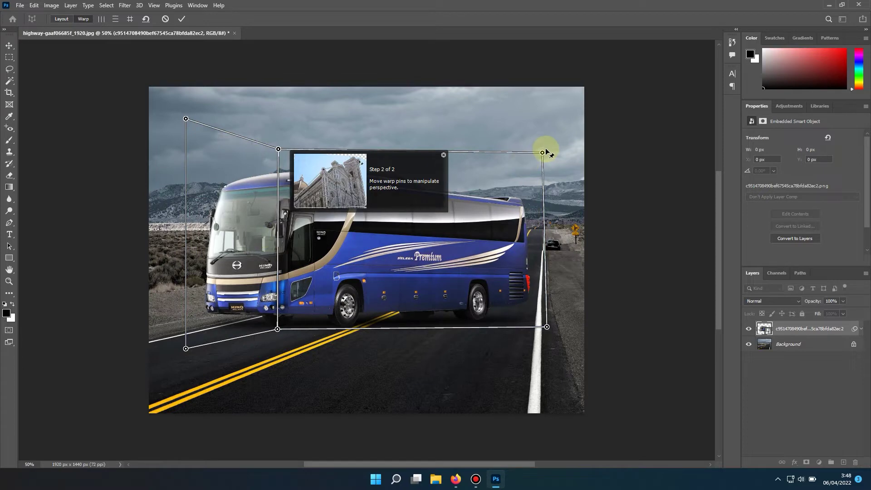
left_click_drag(542, 153, 487, 151)
left_click_drag(546, 327, 482, 296)
left_click_drag(486, 151, 475, 149)
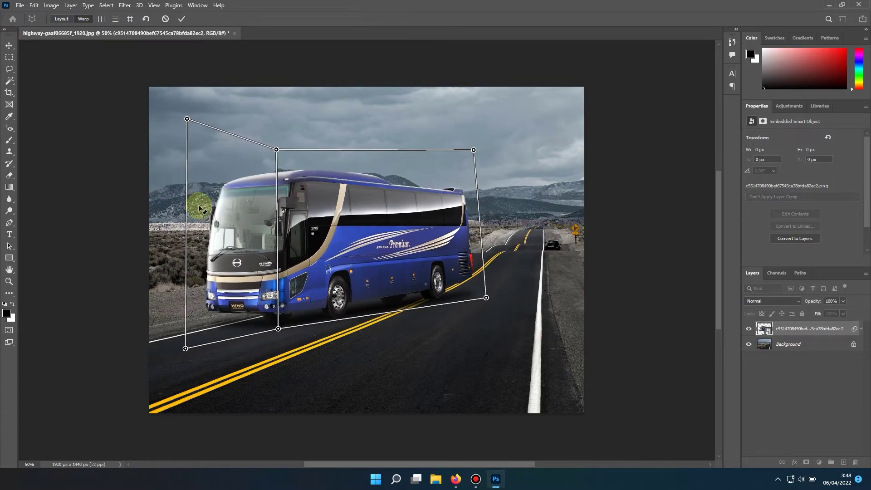
left_click_drag(275, 149, 294, 148)
left_click_drag(281, 328, 293, 330)
left_click_drag(188, 119, 185, 123)
left_click_drag(183, 348, 189, 348)
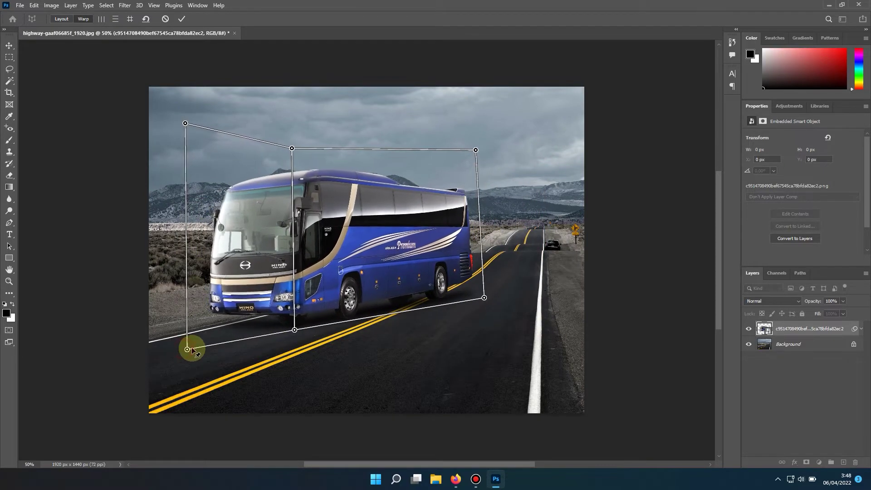
Fine-tune the warp pins until the bus's side tapers toward the rear and its wheels run parallel to the double yellow line.
left_click_drag(484, 298, 468, 286)
left_click_drag(475, 149, 455, 158)
left_click_drag(293, 330, 311, 332)
left_click_drag(293, 148, 302, 148)
left_click_drag(190, 348, 193, 347)
left_click_drag(468, 286, 458, 285)
left_click_drag(455, 158, 449, 160)
left_click_drag(185, 123, 182, 123)
left_click_drag(193, 348, 198, 346)
left_click_drag(458, 285, 451, 284)
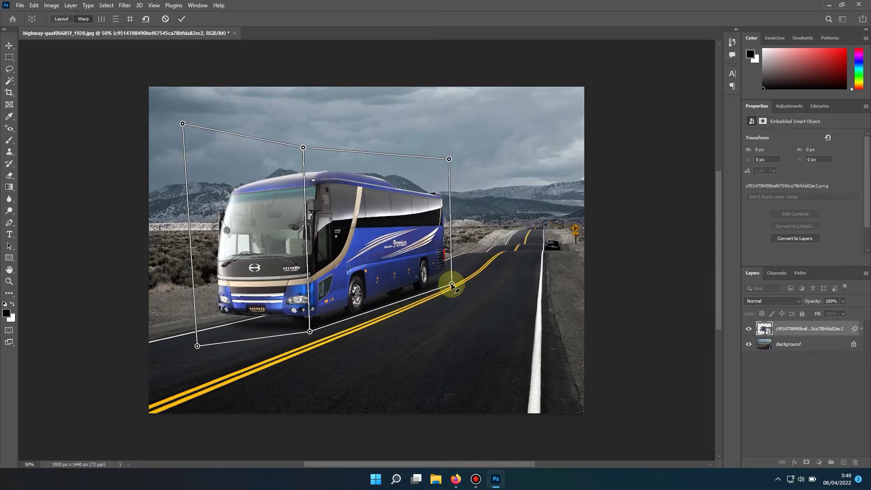
left_click(450, 159)
Leave the bus's perspective warp and apply it.
left_click(40, 65)
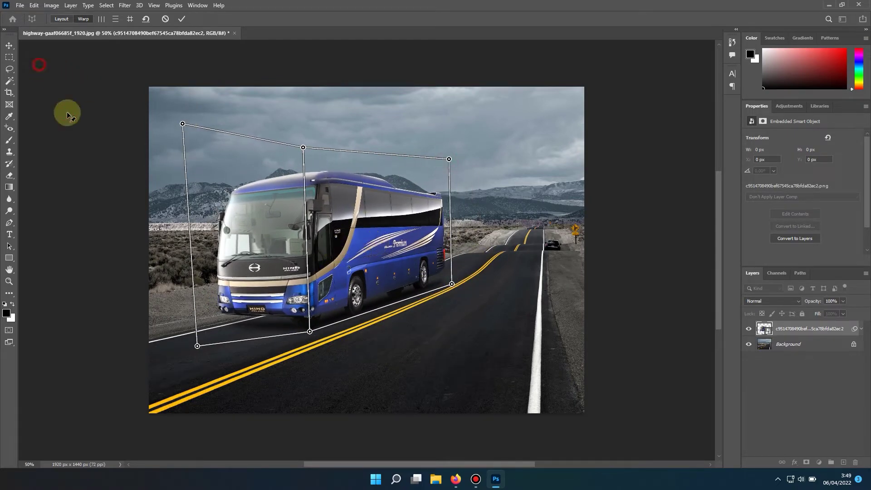
left_click(10, 45)
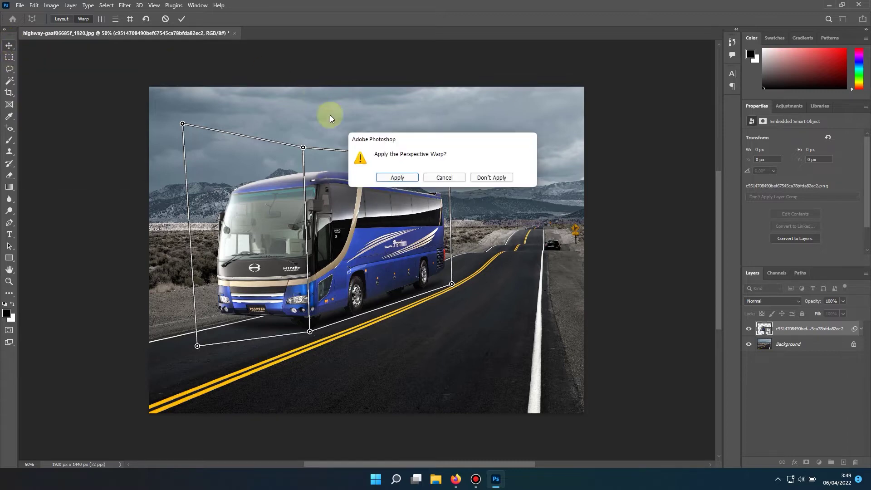
left_click(398, 178)
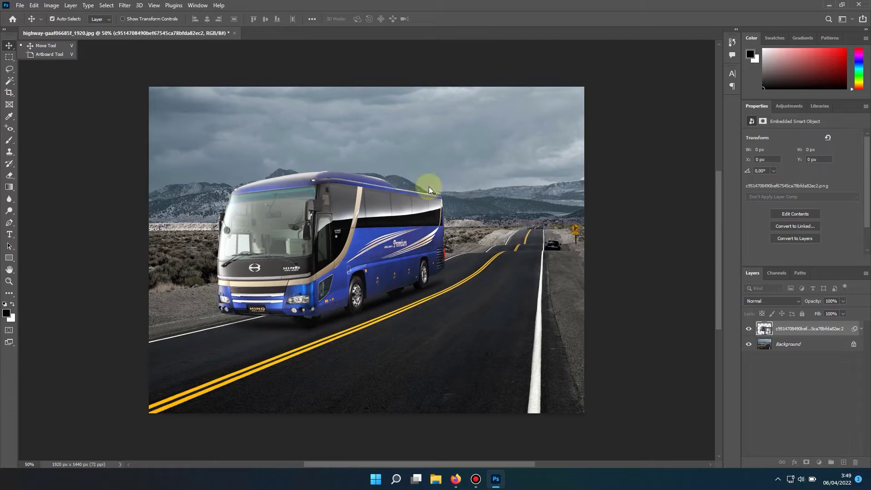
Place the image BANER NASI PECEL01.jpg as an embedded object in the baleho.jpg billboard photo.
left_click(20, 5)
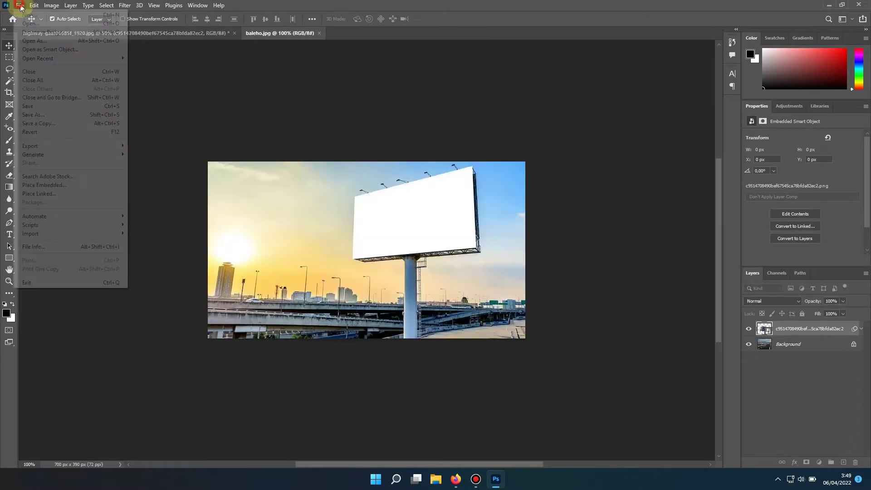
left_click(53, 185)
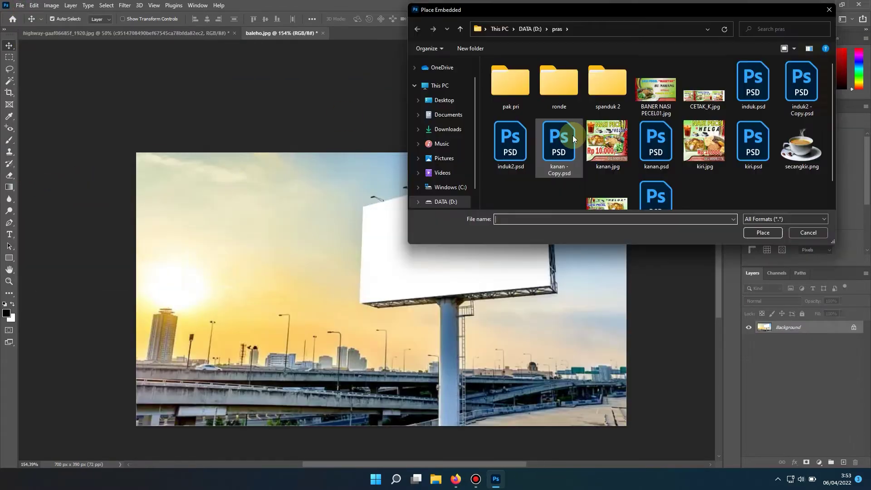
left_click(659, 87)
key("Return")
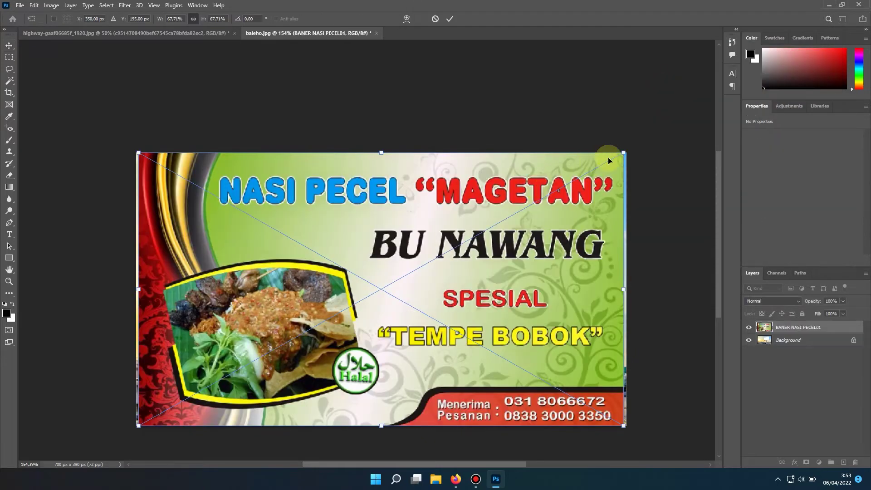
Scale the banner to about 29% beside the blank billboard, overlapping its left part, and lower the layer's opacity to 40%.
left_click_drag(625, 151, 335, 296)
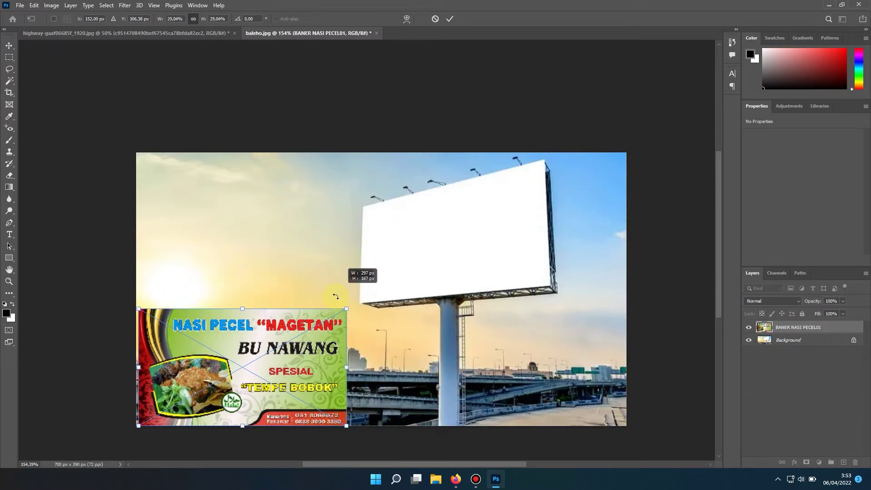
left_click_drag(291, 316, 384, 192)
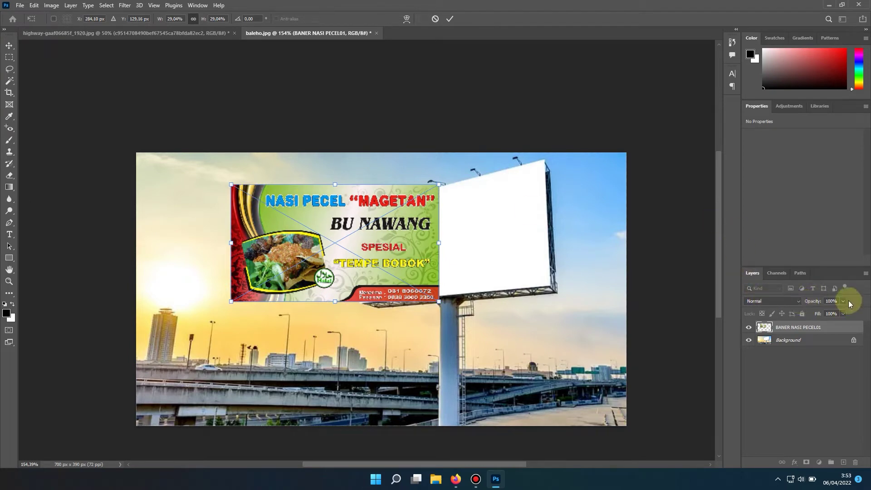
left_click_drag(843, 312, 819, 312)
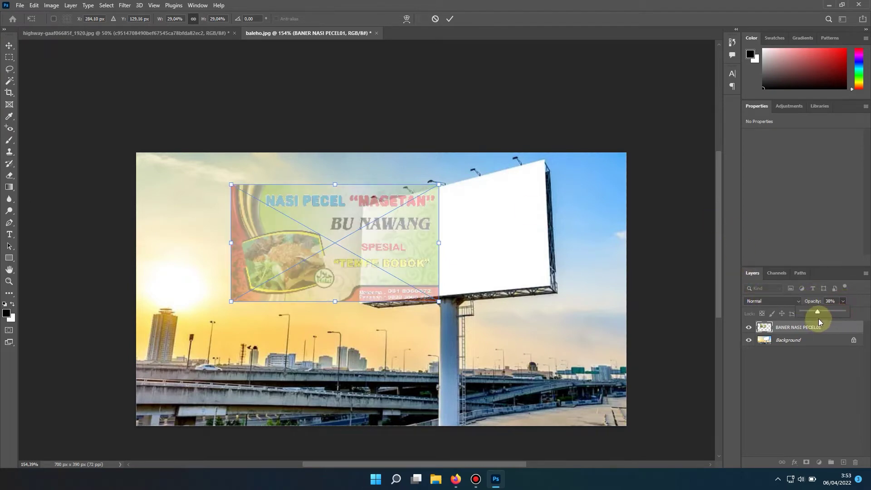
left_click(9, 46)
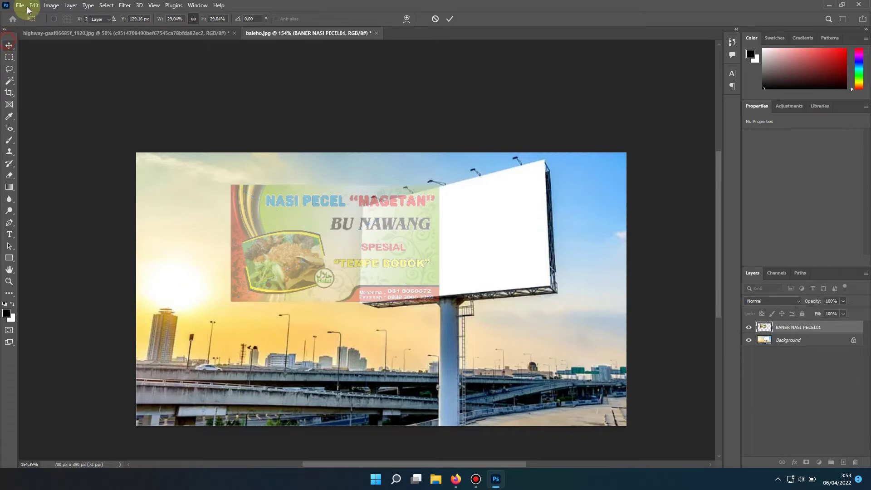
Start Perspective Warp on the banner, draw one quad around it and move its four pins to the billboard's corners.
left_click(34, 5)
left_click(49, 195)
left_click_drag(223, 179, 558, 290)
left_click_drag(444, 180, 553, 155)
left_click_drag(559, 290, 560, 289)
left_click_drag(224, 180, 364, 208)
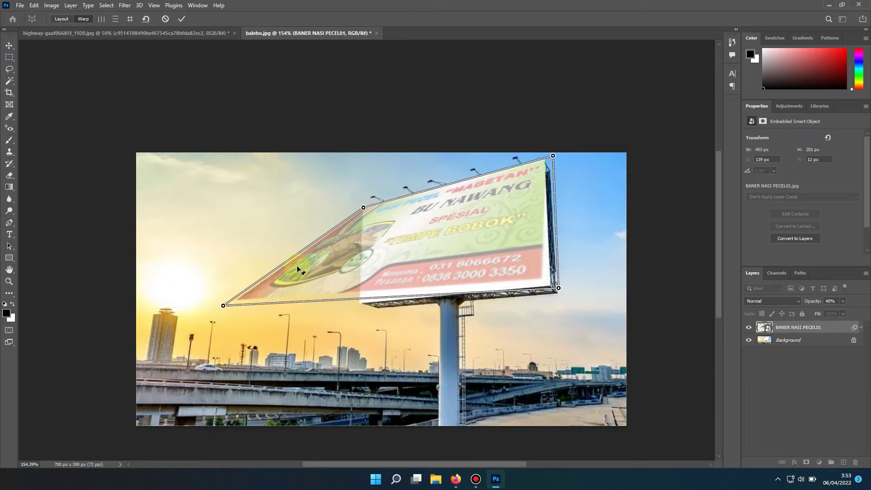
left_click_drag(224, 306, 367, 306)
Fine-tune the banner's corner pins so the artwork covers the white billboard face, and apply the perspective warp.
scroll(365, 223, "up", 3)
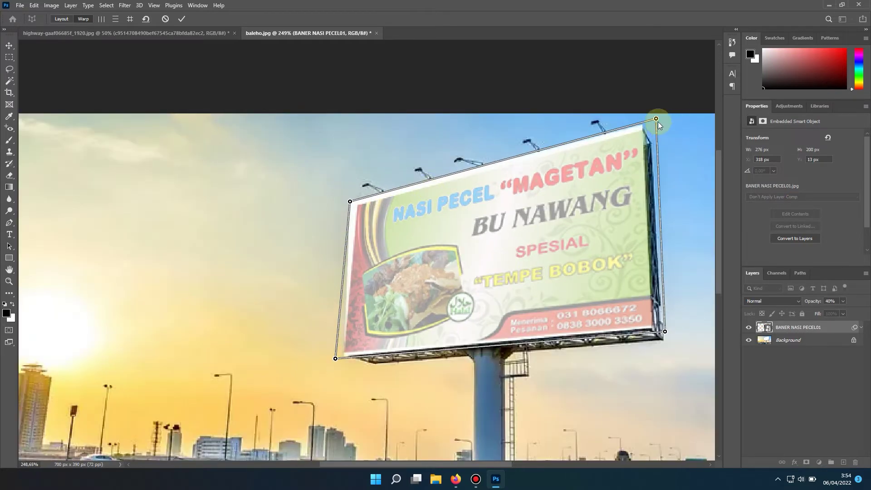
left_click_drag(554, 157, 551, 153)
left_click_drag(363, 207, 341, 196)
left_click_drag(335, 359, 335, 362)
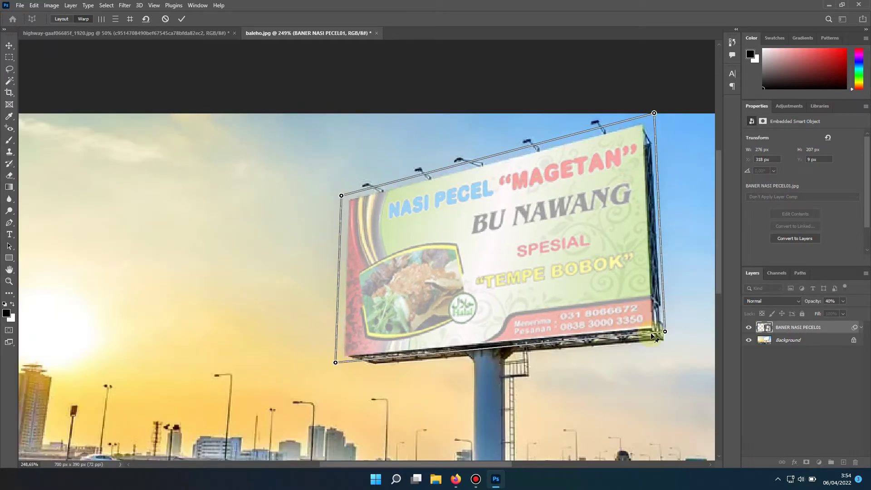
left_click_drag(665, 331, 665, 335)
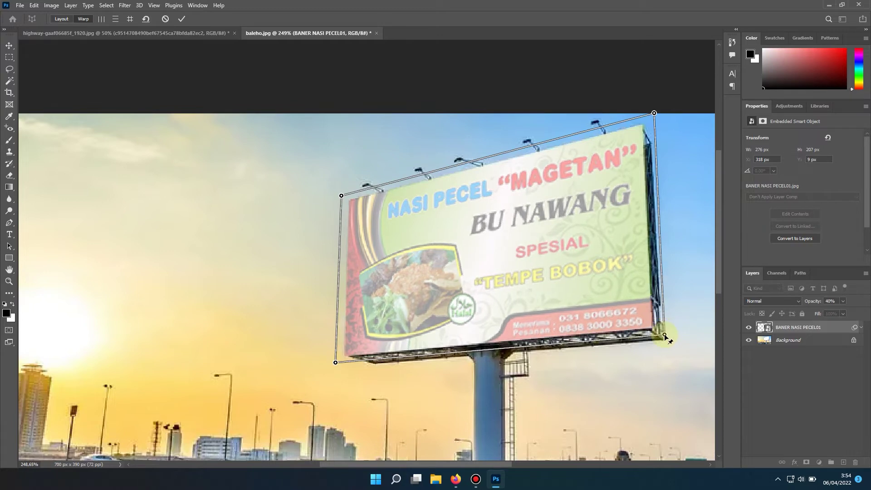
left_click(9, 45)
left_click(398, 178)
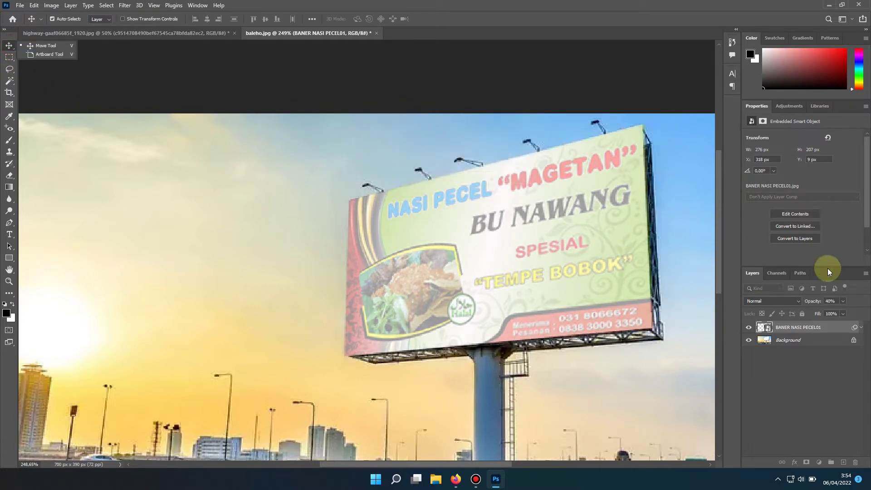
Raise the banner layer's opacity to 100% and set its blend mode to Multiply.
left_click(843, 301)
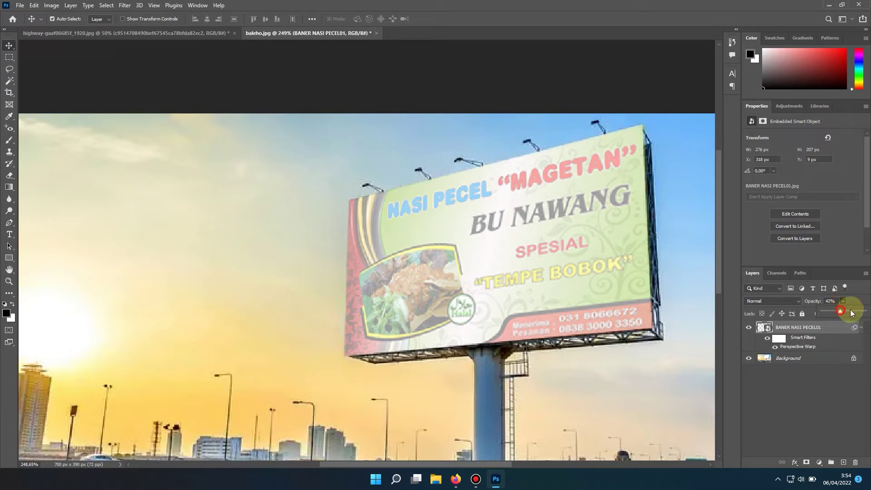
left_click_drag(851, 313, 866, 312)
left_click(791, 300)
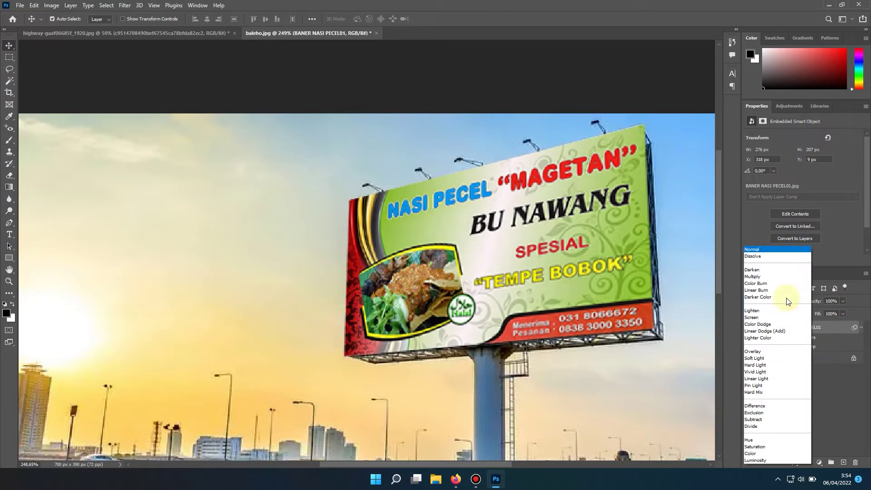
left_click(773, 276)
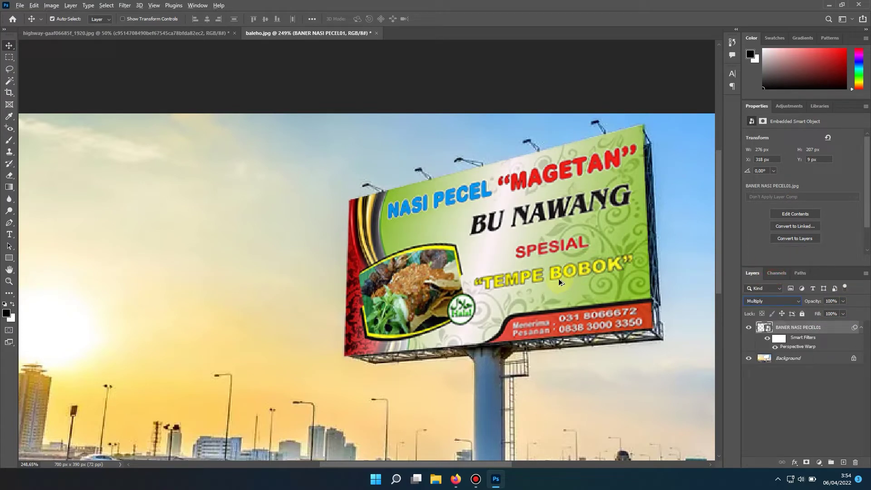
scroll(652, 236, "down", 6)
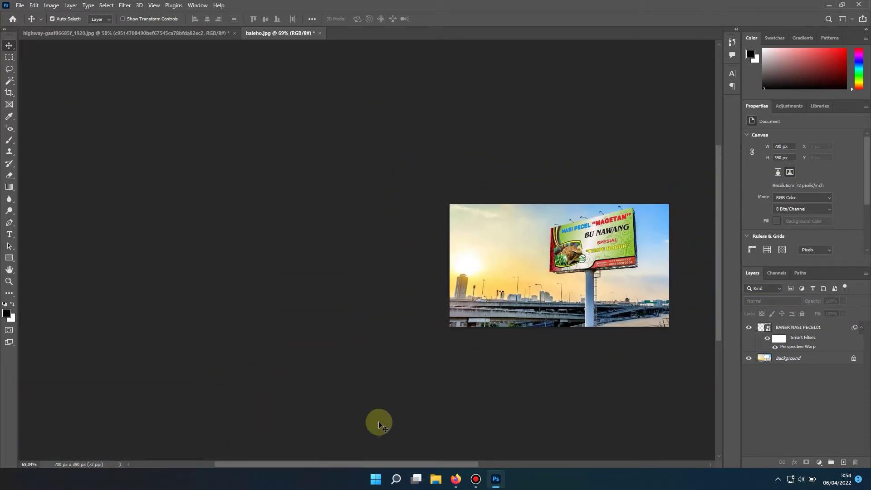
left_click_drag(465, 349, 265, 341)
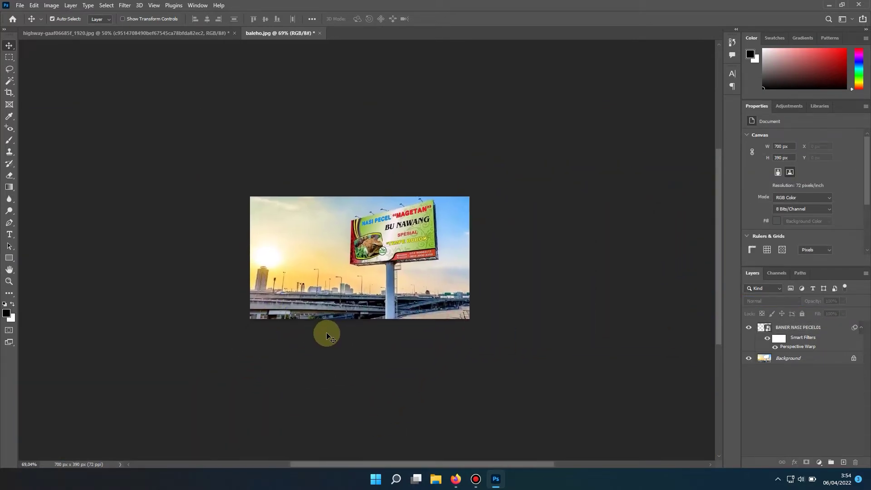
scroll(340, 304, "up", 2)
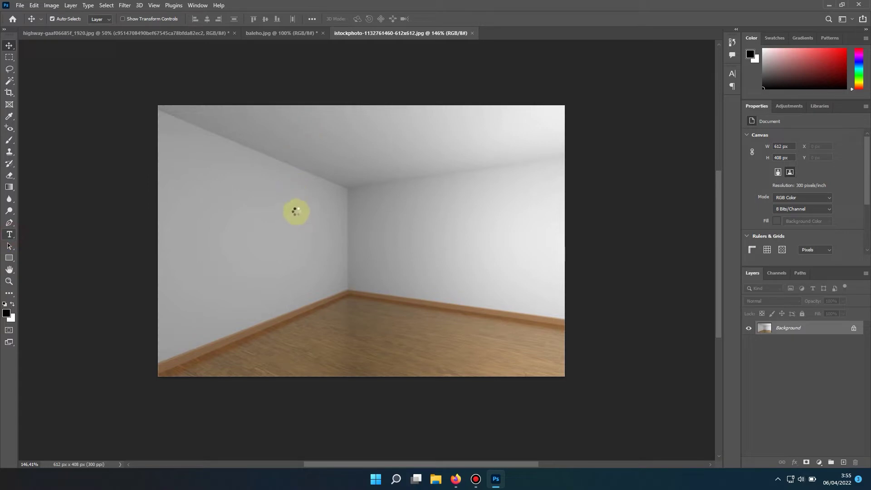
Create a horizontal text box across the room's corner and set the font size to 12 pt.
key("t")
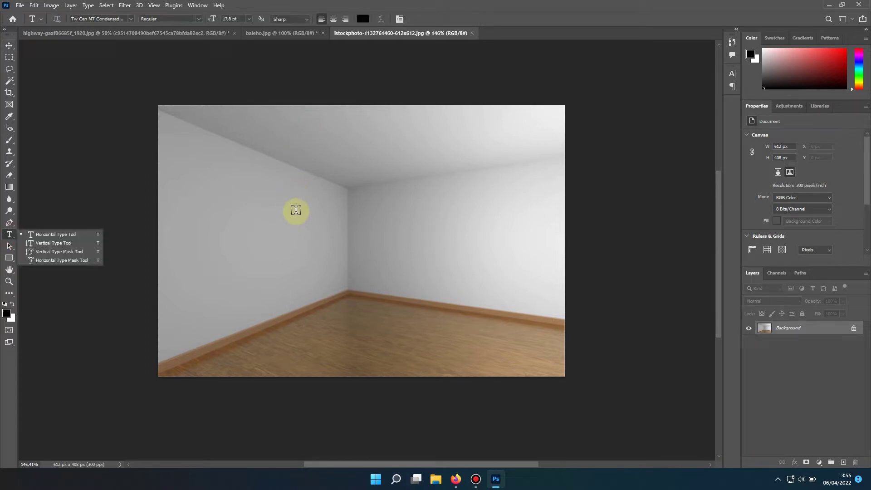
left_click(264, 216)
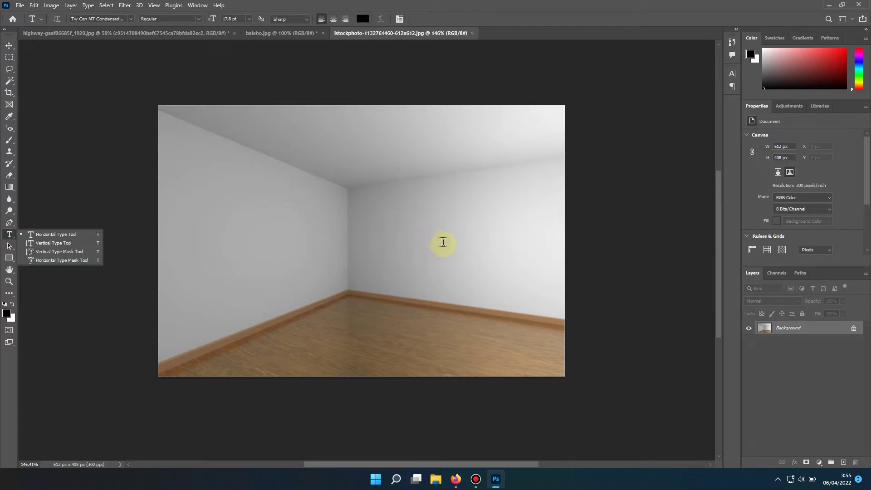
left_click_drag(443, 242, 438, 241)
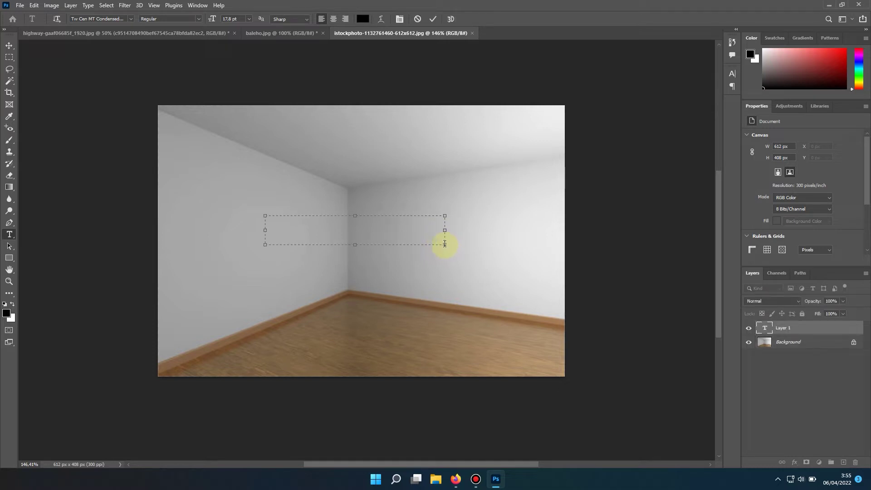
left_click_drag(467, 260, 467, 260)
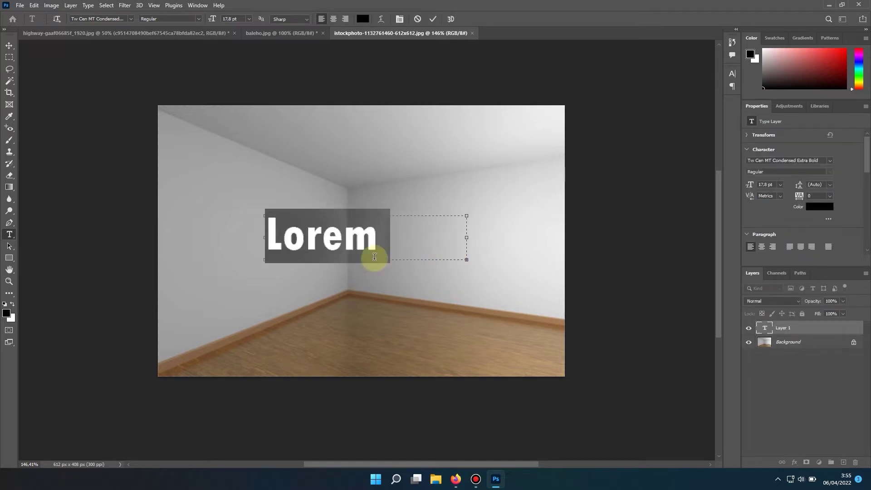
left_click(248, 20)
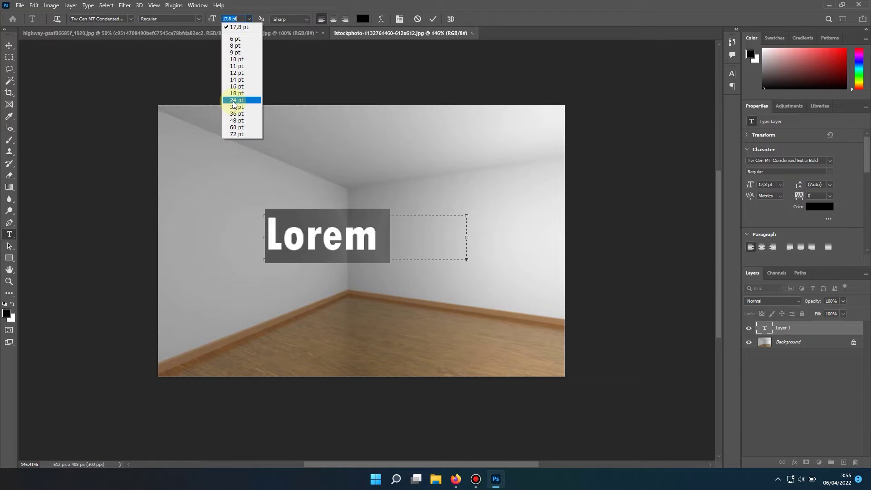
left_click(239, 75)
Enter the text "BELAJAR PERSPECTIVE" and widen the text box so both words fit on one line.
type("BELAJAR PERS")
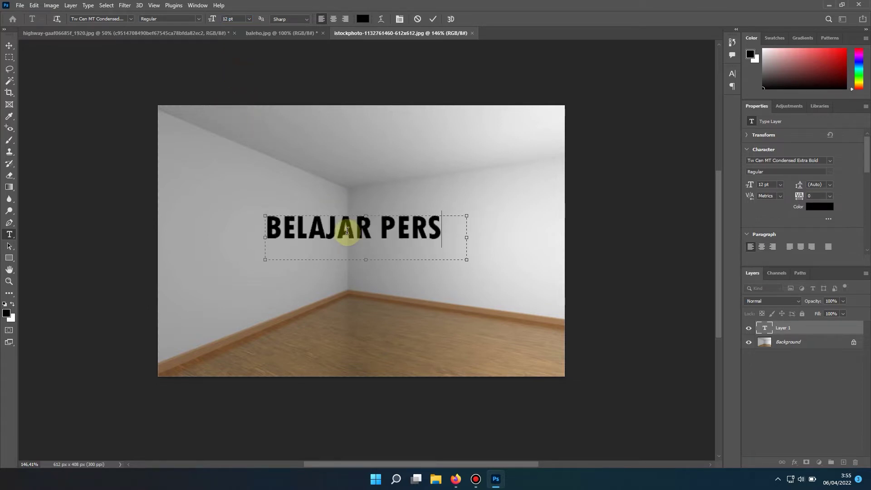
key("BackSpace")
key("BackSpace")
key("BackSpace")
key("BackSpace")
key("BackSpace")
left_click_drag(466, 259, 510, 276)
type("PERSPE")
left_click(34, 5)
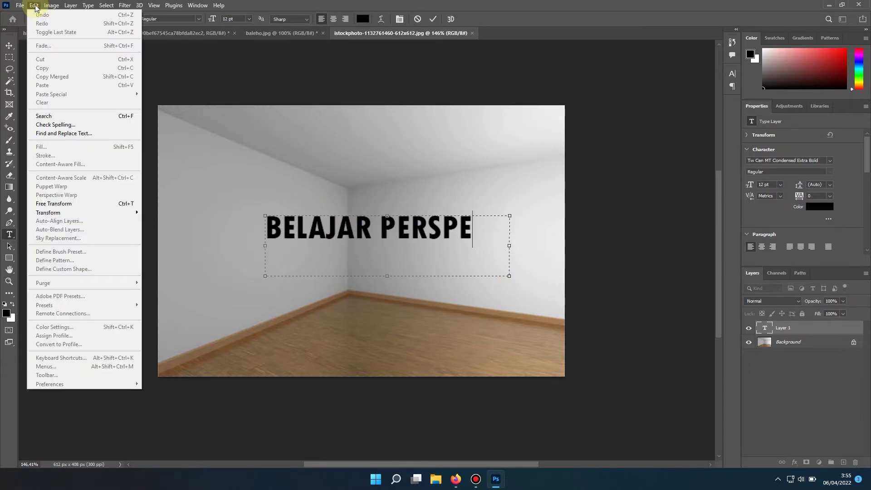
left_click(479, 224)
key("BackSpace")
key("BackSpace")
key("BackSpace")
key("BackSpace")
key("BackSpace")
key("BackSpace")
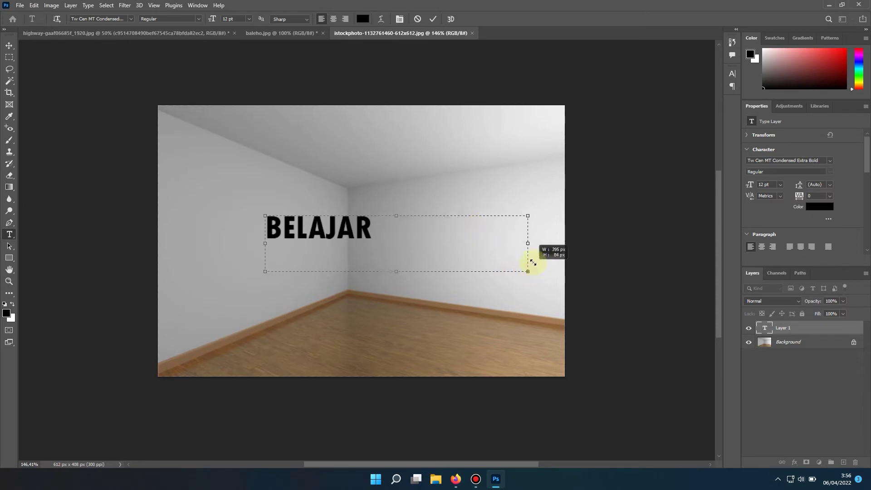
left_click_drag(533, 263, 541, 245)
type("PERSPECTIVE")
Commit the text and move it so the gap between the two words sits on the room's corner.
key("ctrl+Return")
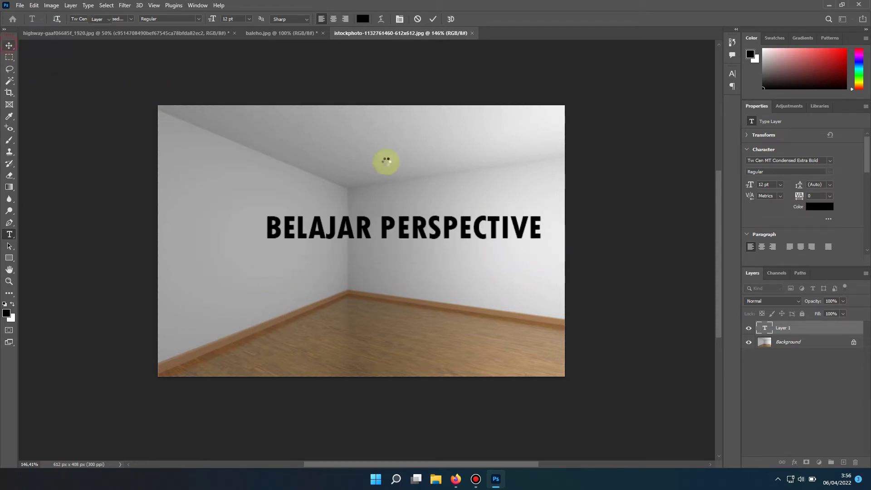
key("v")
left_click_drag(393, 225, 365, 230)
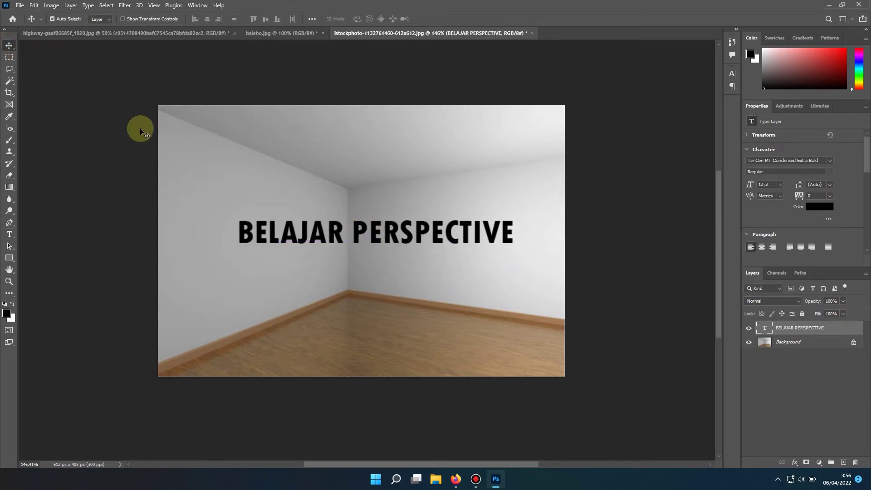
Start Perspective Warp on the rasterized text and draw one quad around each word, joined along the room's corner.
left_click(34, 6)
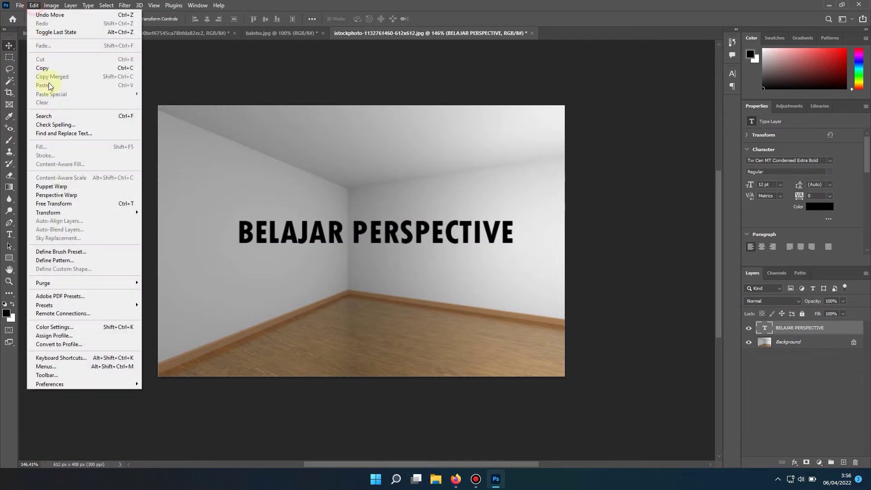
left_click(87, 195)
left_click(409, 185)
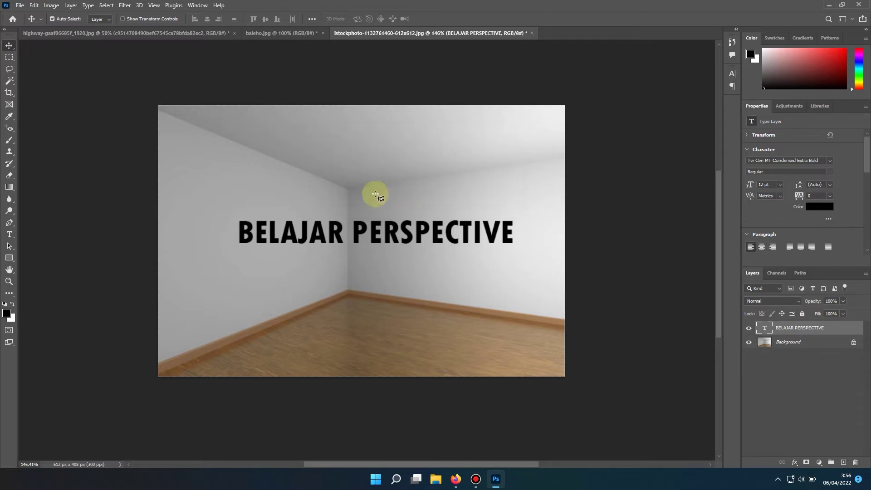
left_click_drag(222, 193, 348, 255)
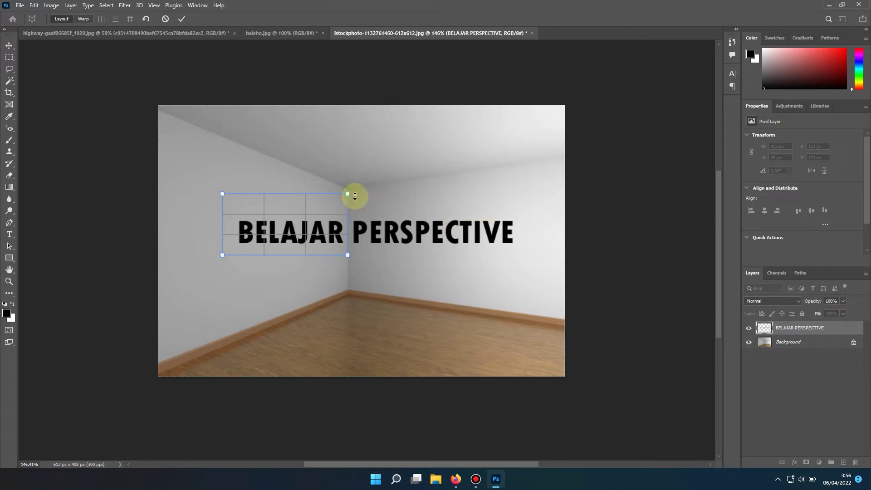
mouse_move(523, 245)
left_mouse_down()
mouse_move(443, 208)
mouse_move(342, 202)
mouse_move(356, 195)
left_mouse_up()
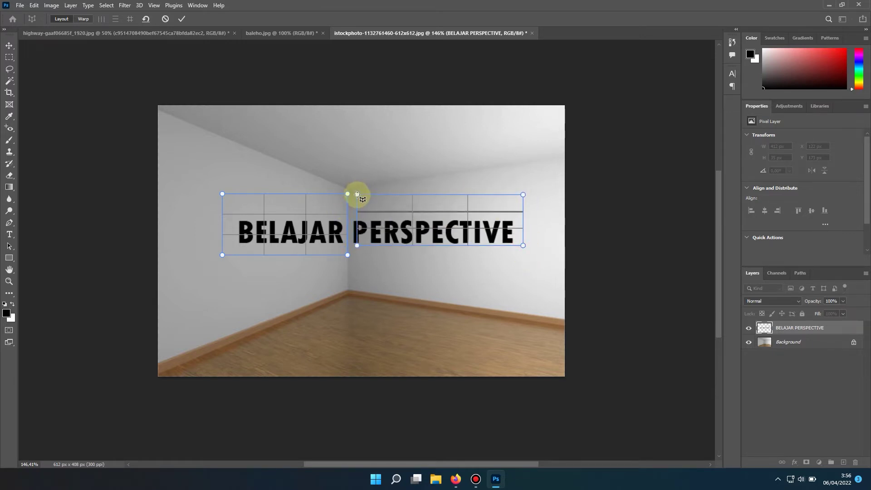
left_click_drag(435, 252, 434, 252)
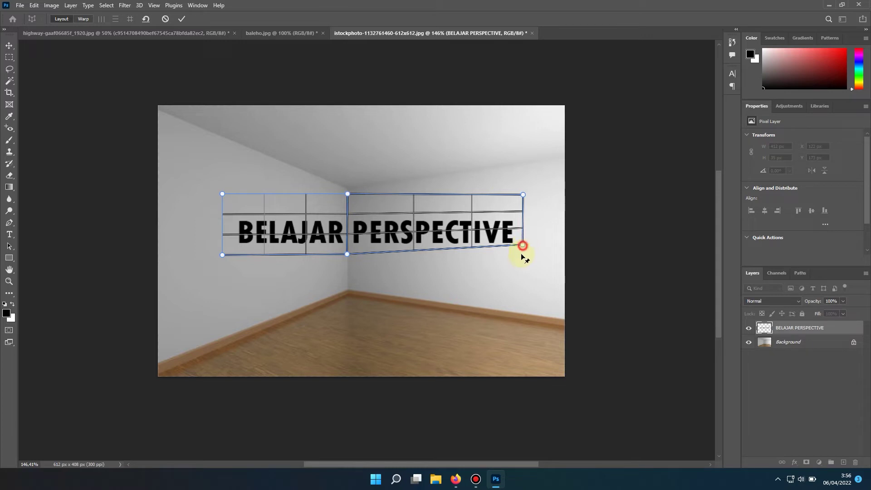
left_click_drag(523, 245, 520, 258)
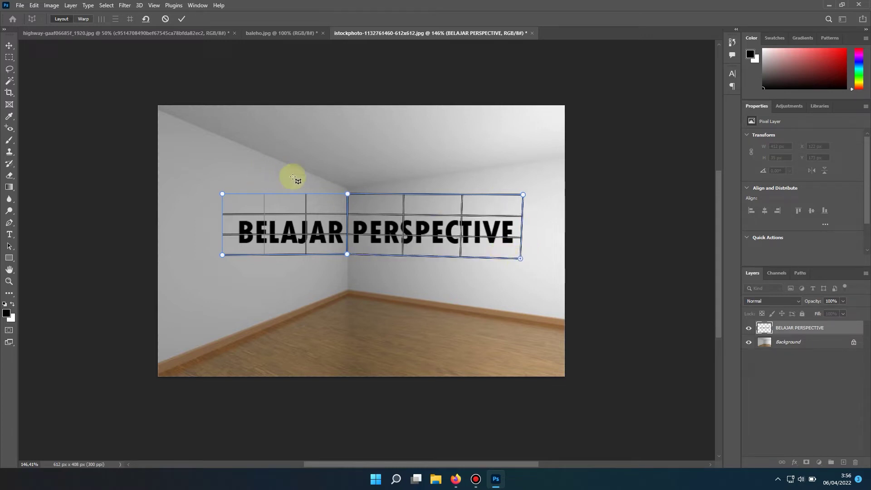
Switch to warp mode and spread the outer pins so both words follow the perspective of their walls.
key("w")
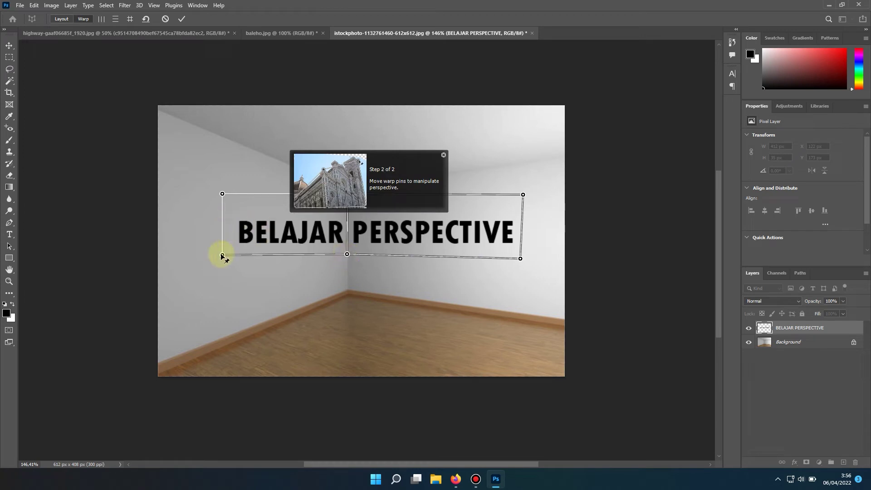
left_click_drag(222, 255, 227, 288)
left_click_drag(222, 194, 224, 180)
left_click_drag(523, 194, 519, 172)
left_click_drag(225, 180, 232, 159)
left_click_drag(227, 289, 225, 287)
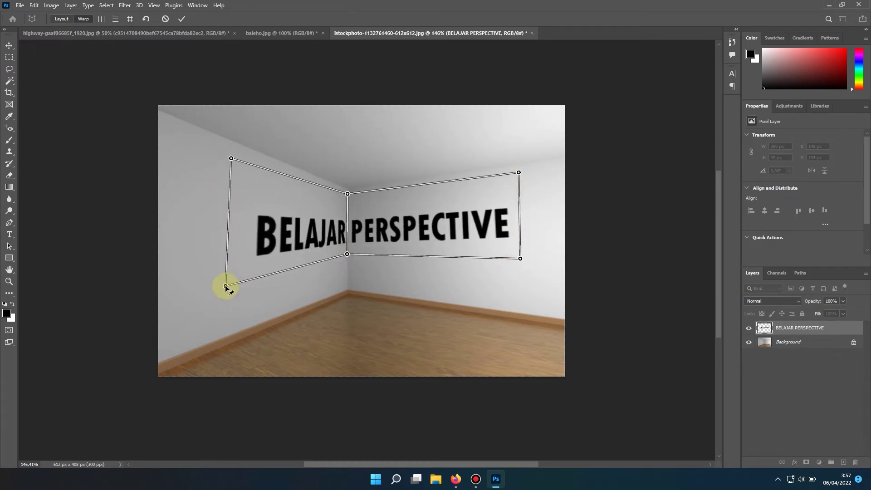
Fine-tune the outer warp pins on both walls so the quads' edges match the ceiling and floor lines.
left_click_drag(232, 159, 225, 162)
left_click_drag(519, 173, 518, 171)
left_click_drag(520, 258, 520, 265)
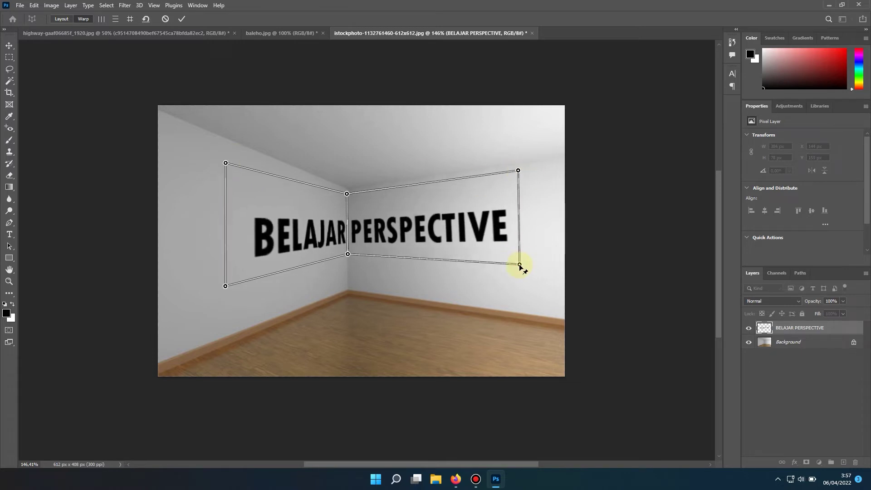
left_click_drag(225, 163, 227, 152)
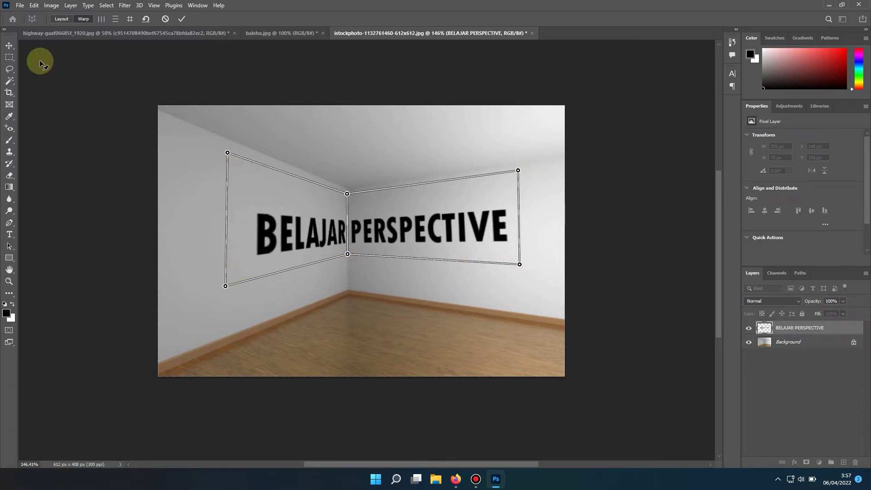
Apply the perspective warp and set the text layer's blend mode to Overlay.
left_click(9, 46)
left_click(397, 178)
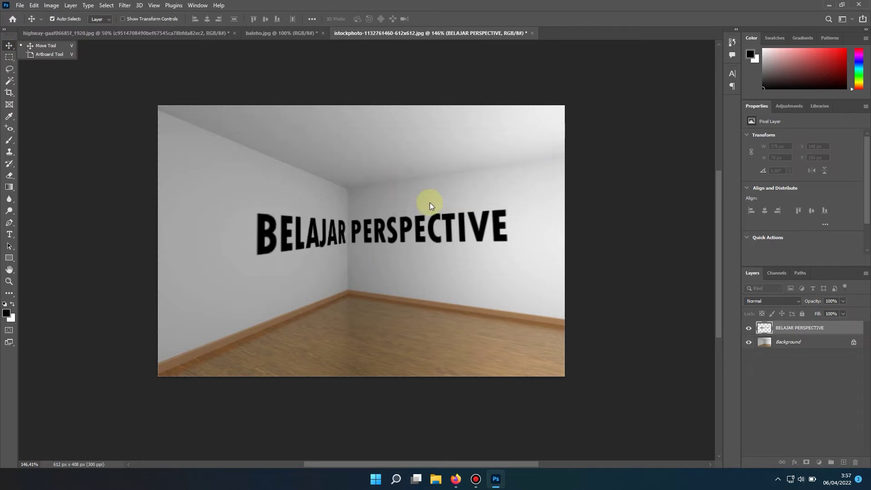
left_click(771, 300)
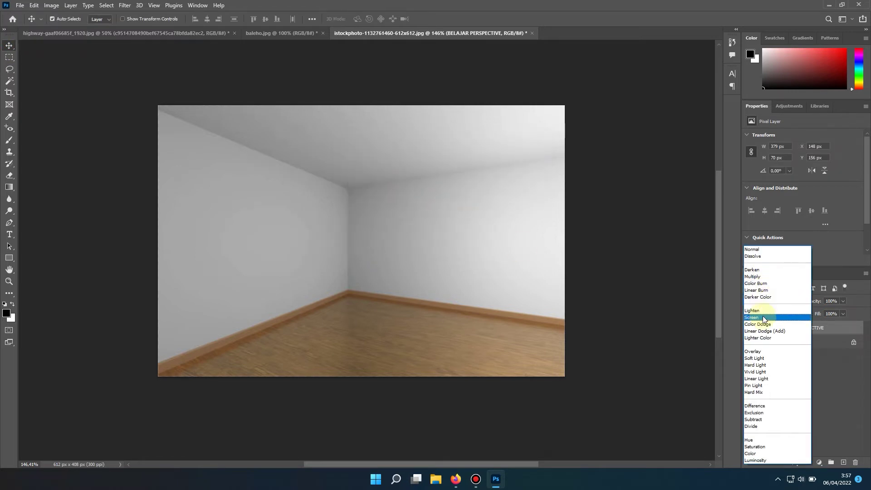
left_click(760, 350)
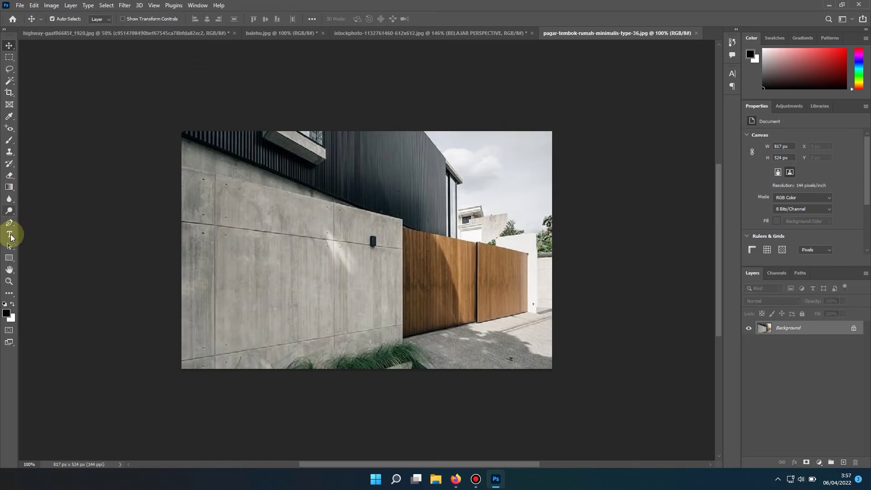
Create a text box on the concrete wall of the house photo and enter "BELAJAR PERSPECTIVE".
left_click(9, 234)
left_click_drag(188, 255, 392, 296)
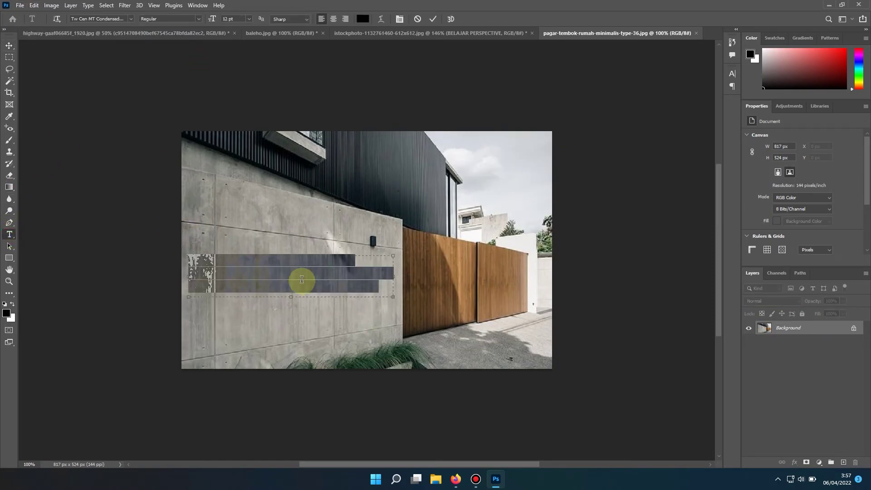
type("BELAJAR PERSPECTIVE")
Set the wall text's size to 28 pt, widen its text box to fit one line and commit the text.
key("ctrl+a")
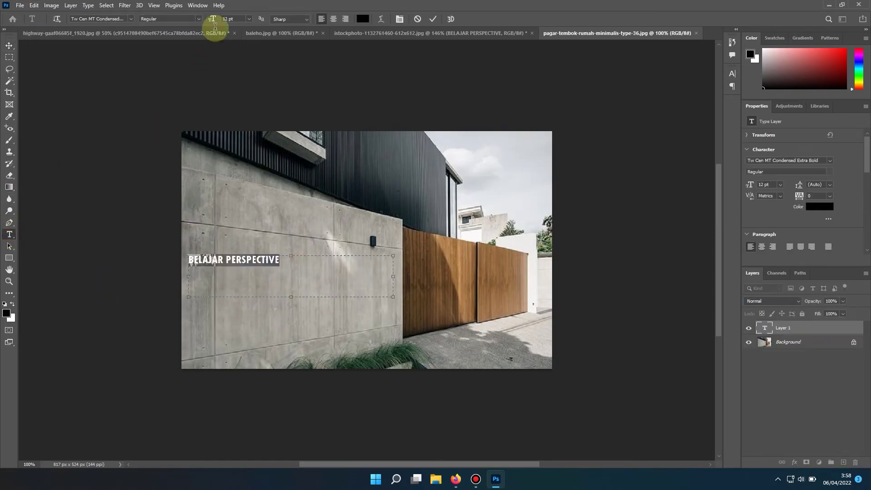
left_click(249, 19)
left_click(233, 107)
left_click_drag(393, 296, 451, 289)
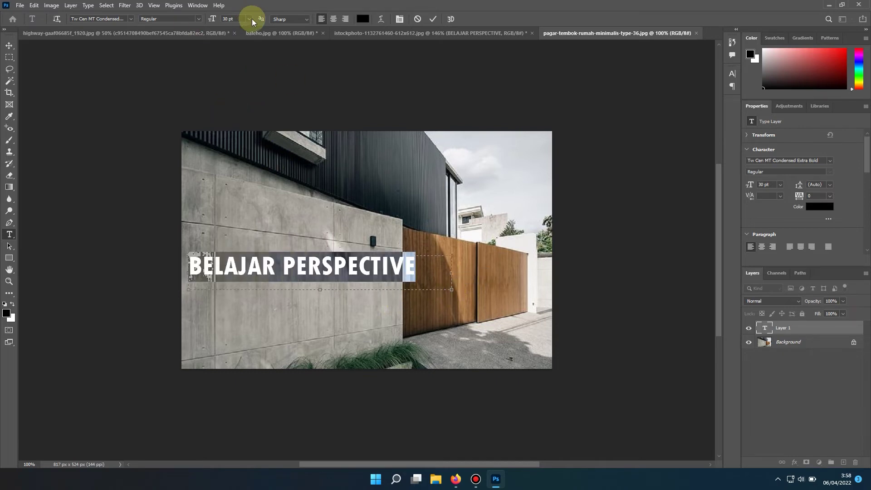
left_click(9, 46)
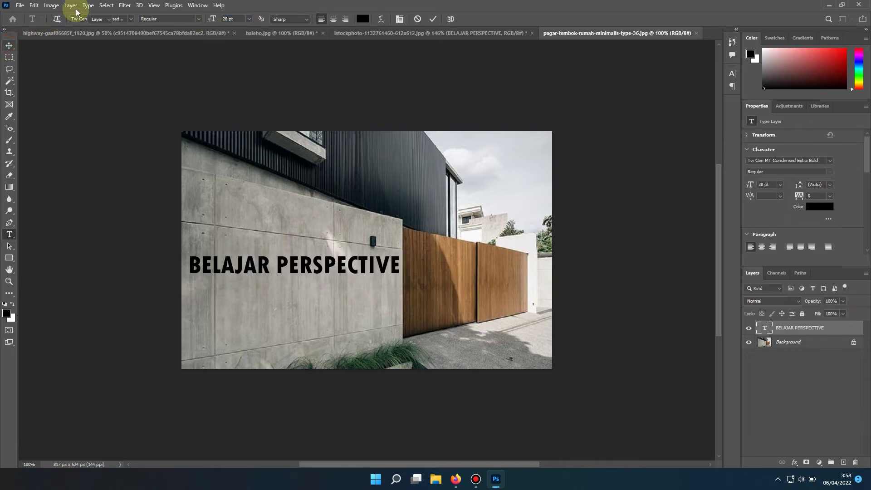
Start Perspective Warp on the wall text, accept rasterizing it and draw one quad around both words.
left_click(34, 6)
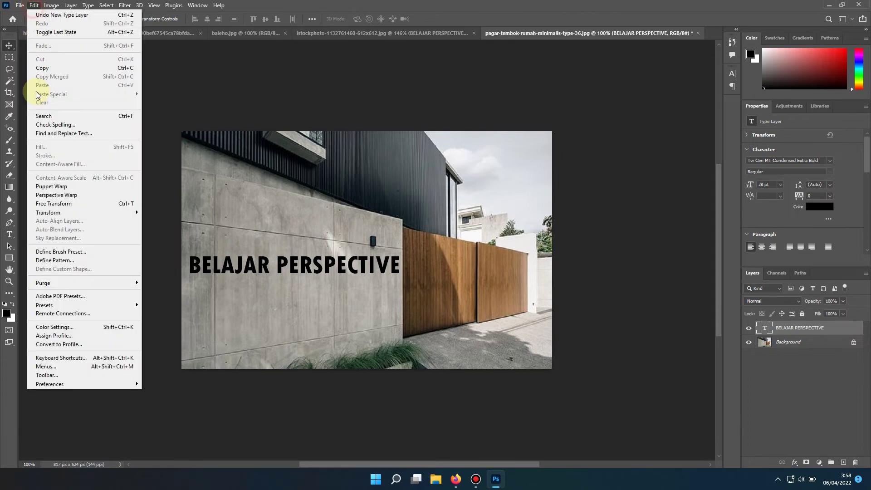
left_click(62, 196)
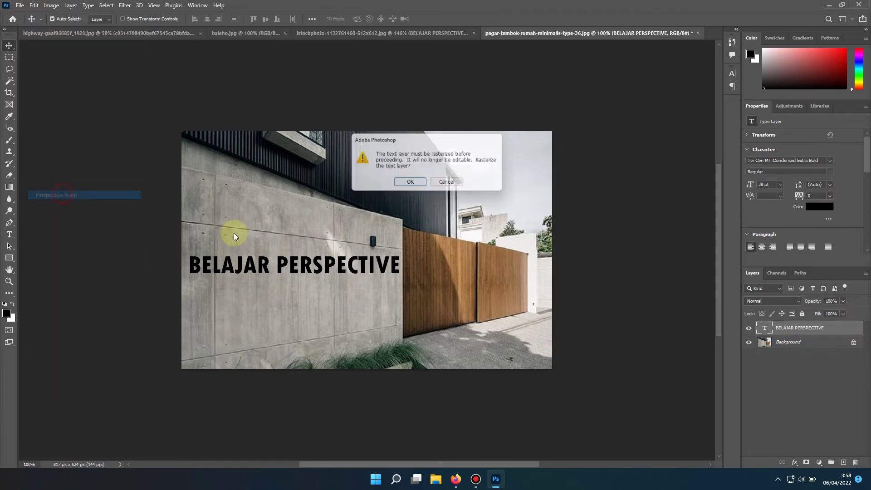
left_click(408, 184)
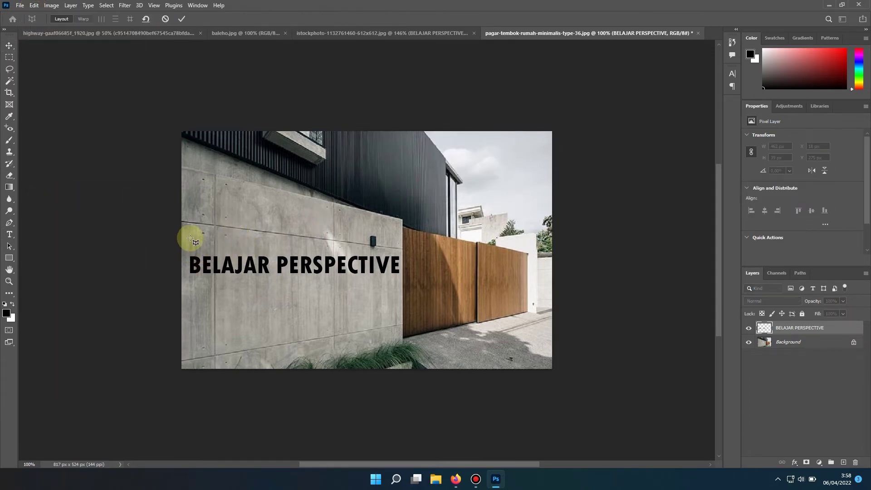
left_click_drag(186, 229, 413, 291)
Switch to warp mode and move the four pins so the text narrows toward the wooden gate along the concrete wall.
key("Return")
left_click_drag(413, 230, 404, 248)
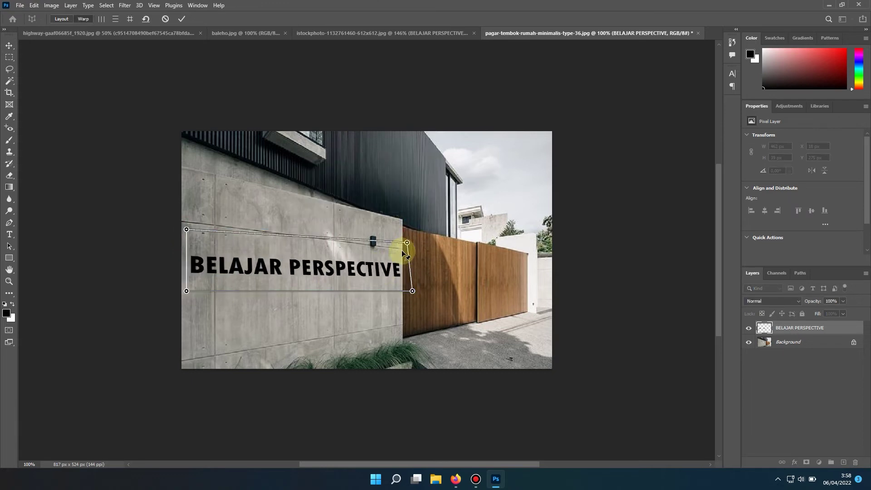
left_click_drag(413, 291, 402, 297)
left_click_drag(187, 229, 186, 223)
left_click_drag(187, 291, 183, 321)
left_click_drag(402, 294, 399, 291)
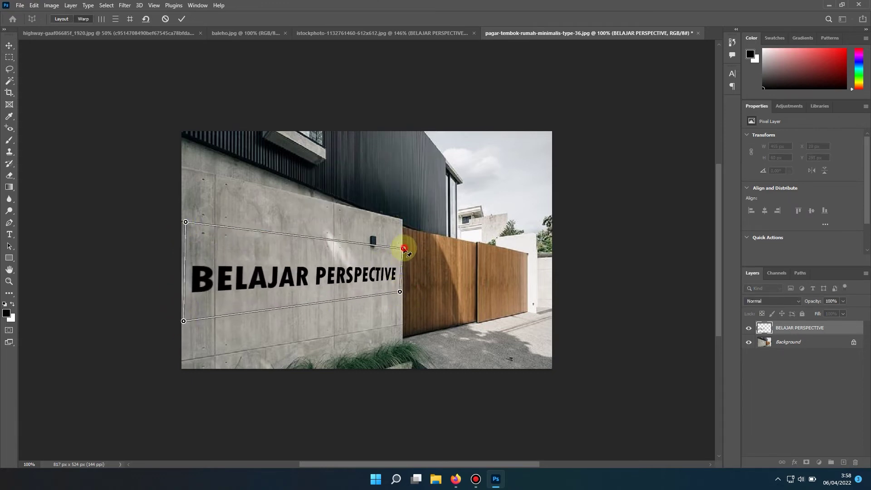
Fine-tune the quad's pins to keep the text inside the concrete wall's edge and apply the perspective warp.
left_click_drag(403, 249, 399, 247)
left_click_drag(184, 321, 184, 315)
left_click_drag(399, 248, 398, 249)
left_click_drag(400, 292, 396, 290)
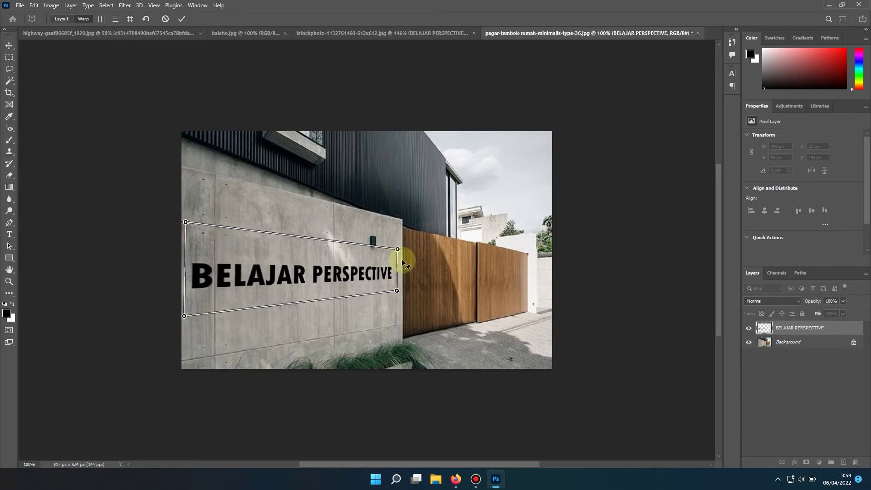
left_click(9, 45)
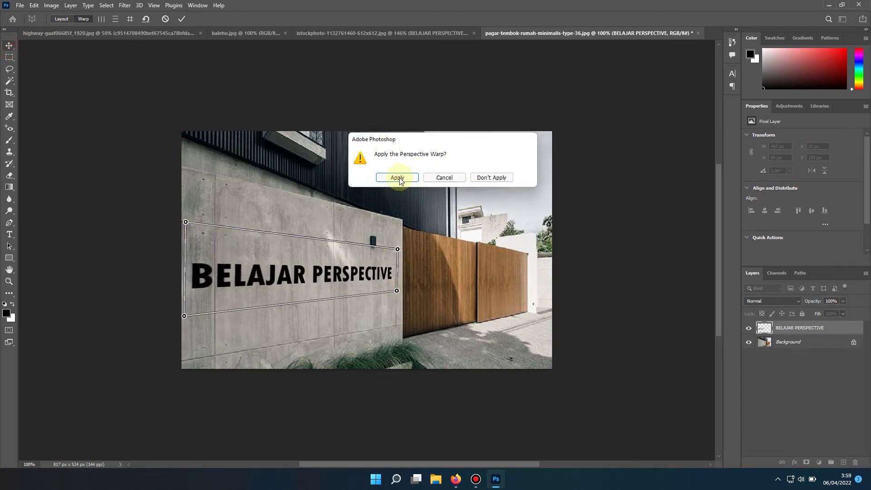
key("Return")
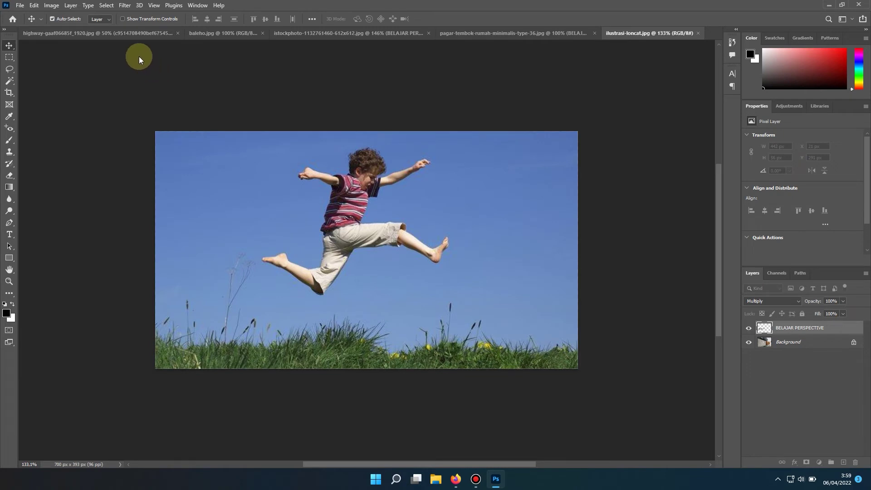
Select the jumping boy automatically with Select Subject.
left_click(107, 6)
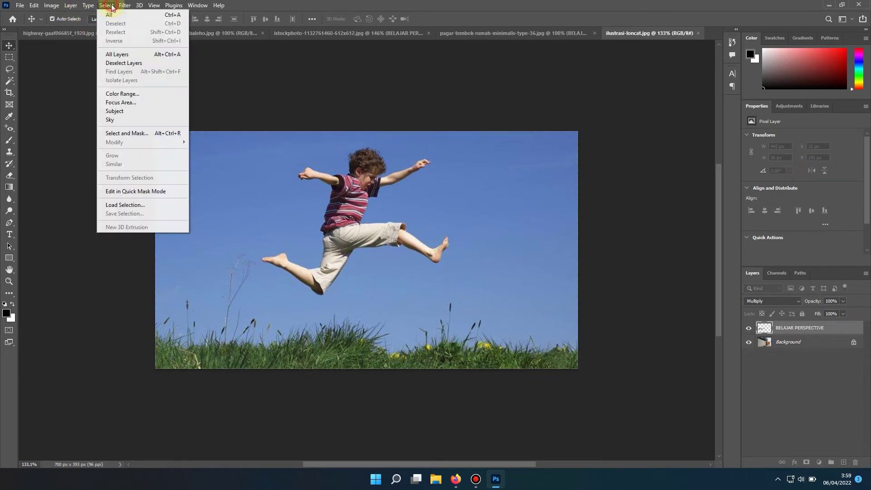
left_click(143, 111)
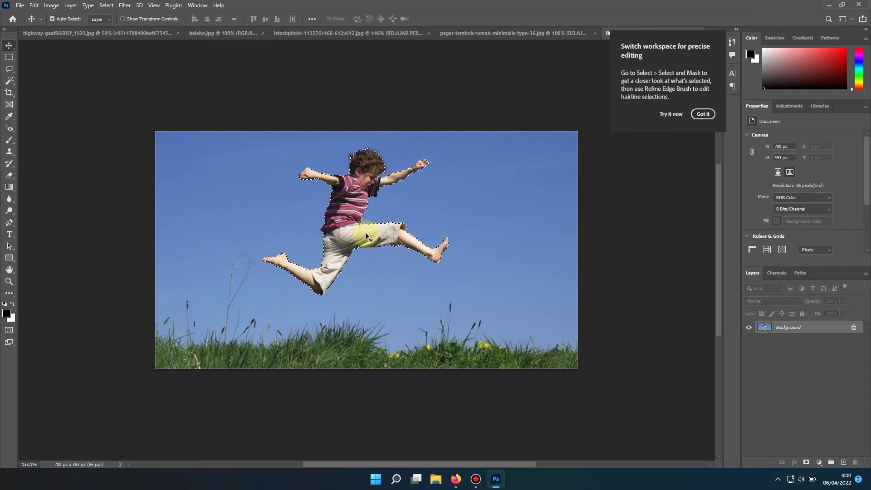
Search Windows for Carnac and launch the app.
left_click(396, 479)
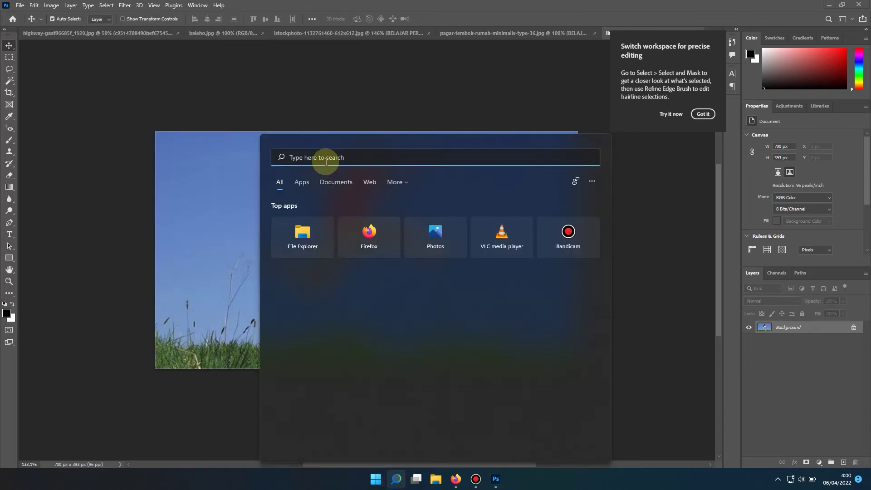
type("carnac")
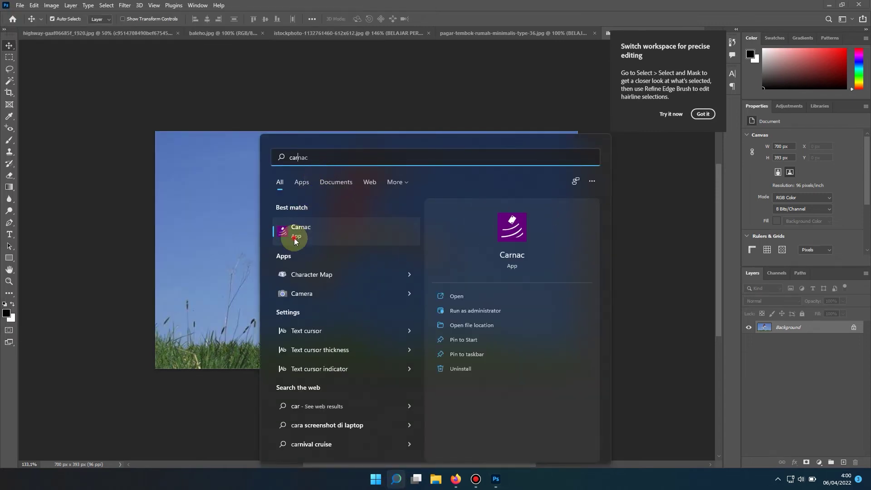
left_click(294, 238)
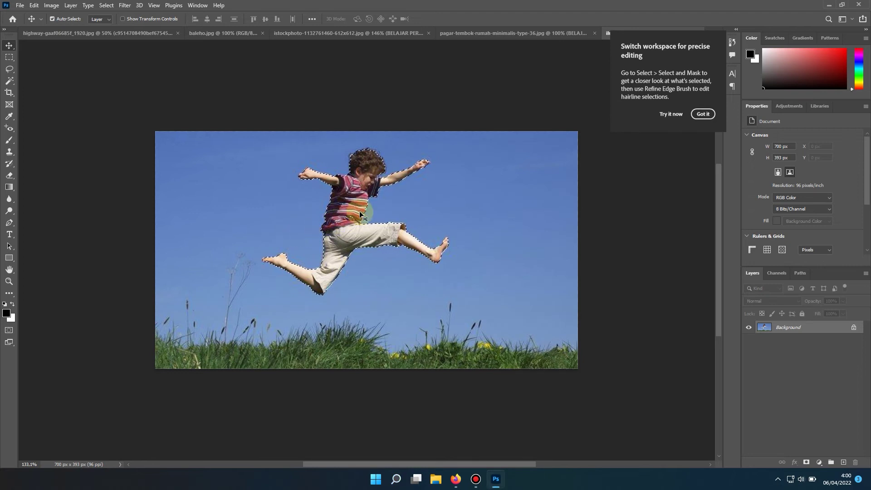
Dismiss the precise-editing tip and copy the selected boy onto a new layer.
key("ctrl+d")
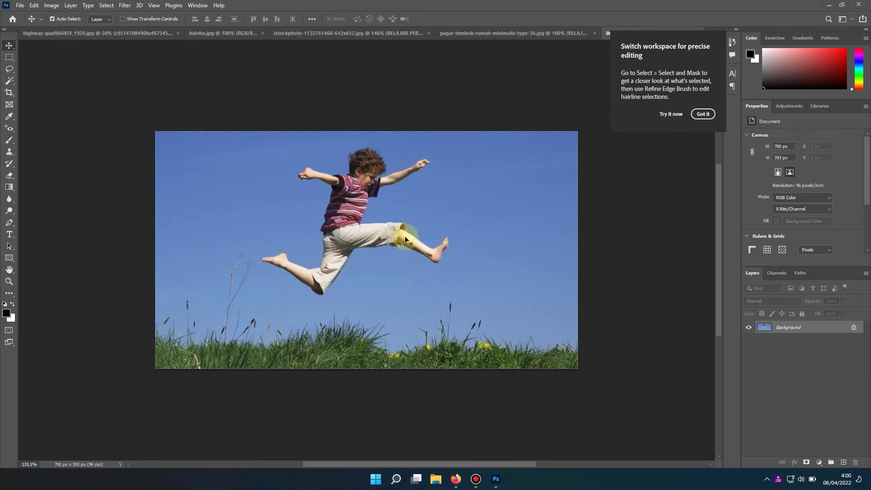
left_click(698, 113)
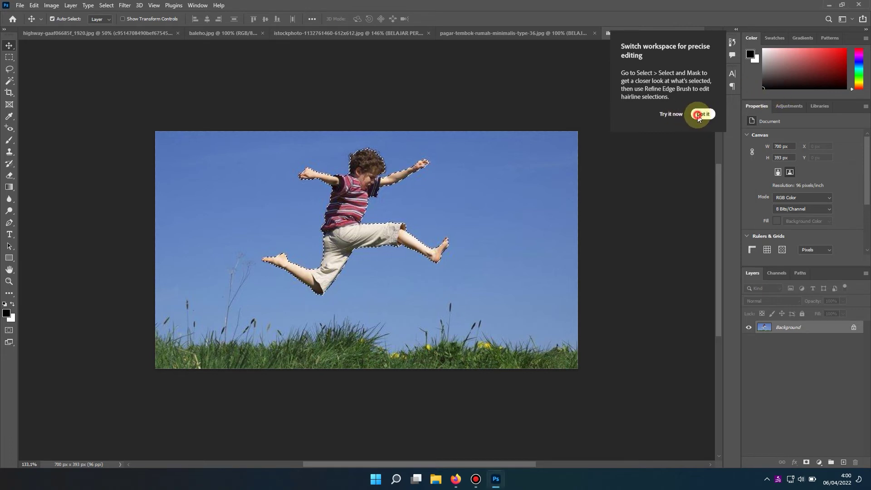
left_click(337, 241)
left_click(348, 234)
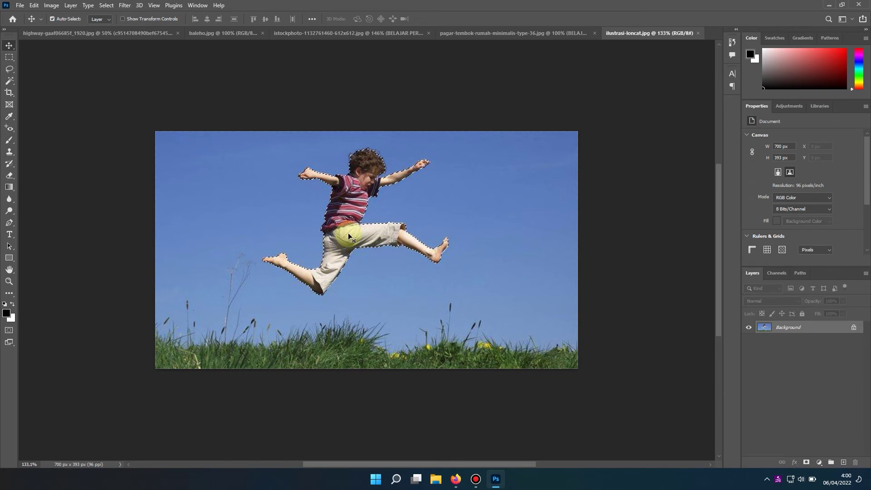
key("ctrl+j")
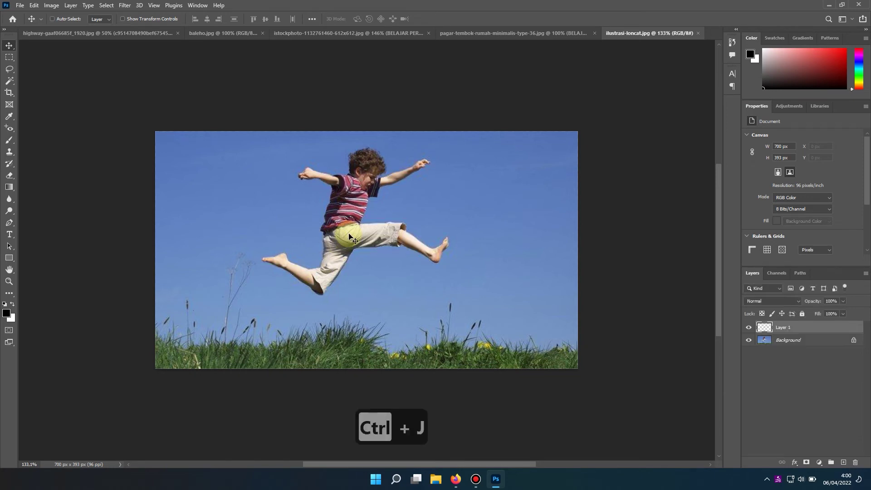
Hide Layer 1, then make Background active with the boy's outline loaded from Layer 1 as a selection.
left_click(521, 230)
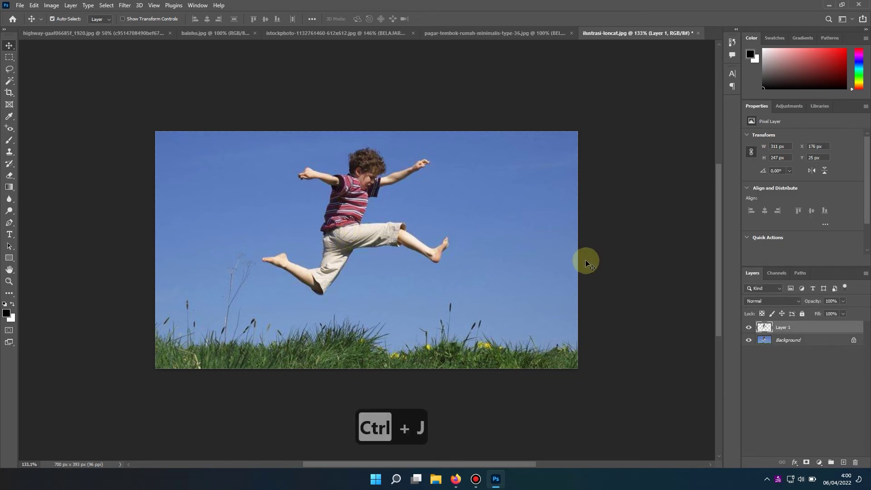
left_click(749, 327)
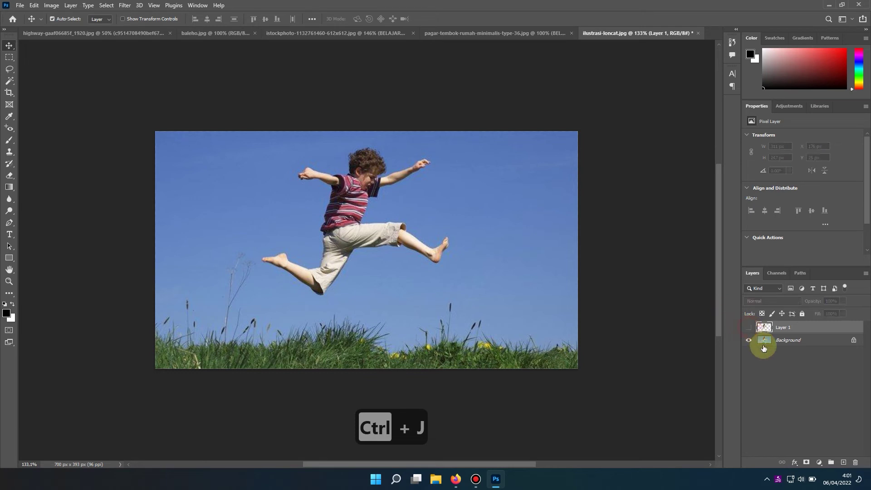
left_click(765, 340)
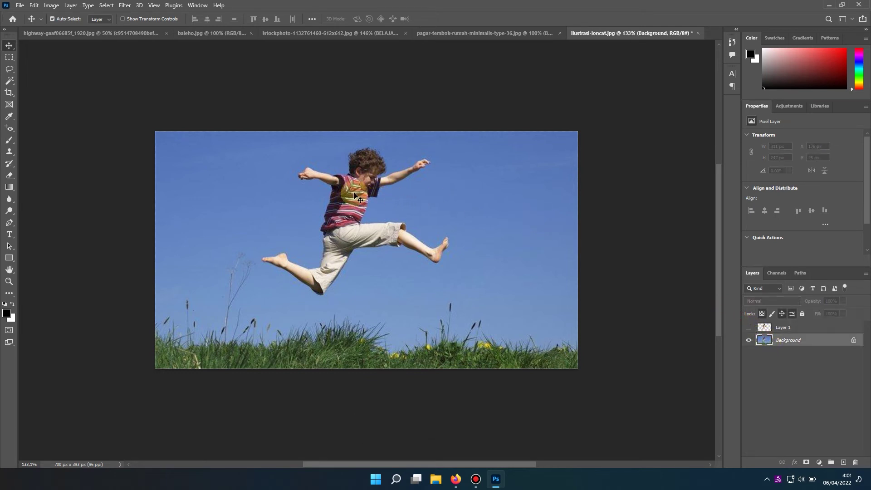
left_click(764, 327, "ctrl")
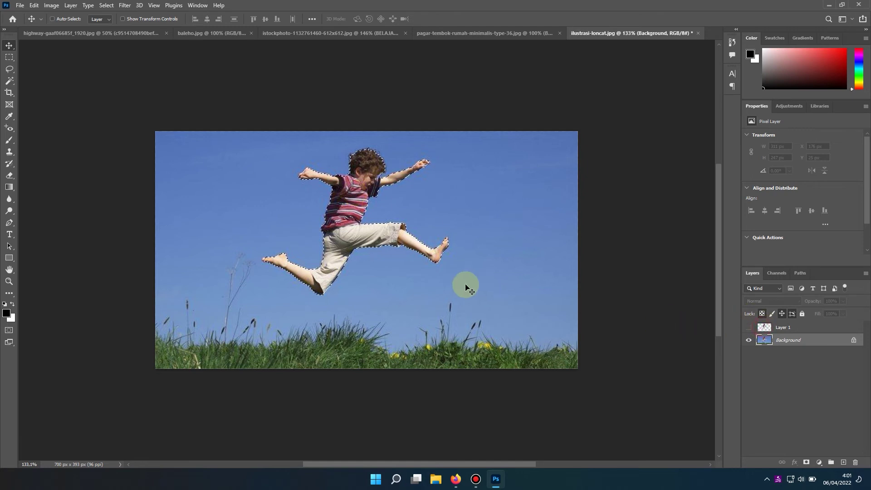
Remove the boy from Background with Content-Aware Fill output to Current Layer, and check the result by toggling Layer 1's visibility.
key("ctrl+z")
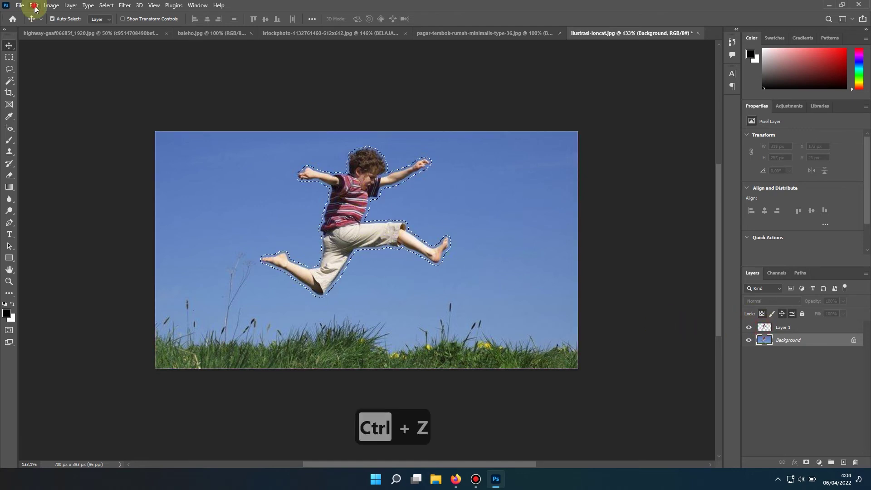
left_click(34, 6)
left_click(60, 164)
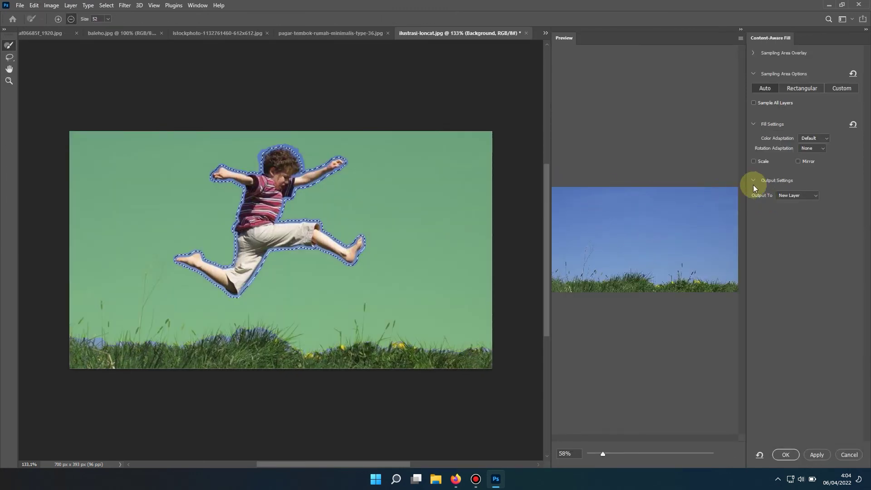
left_click(799, 199)
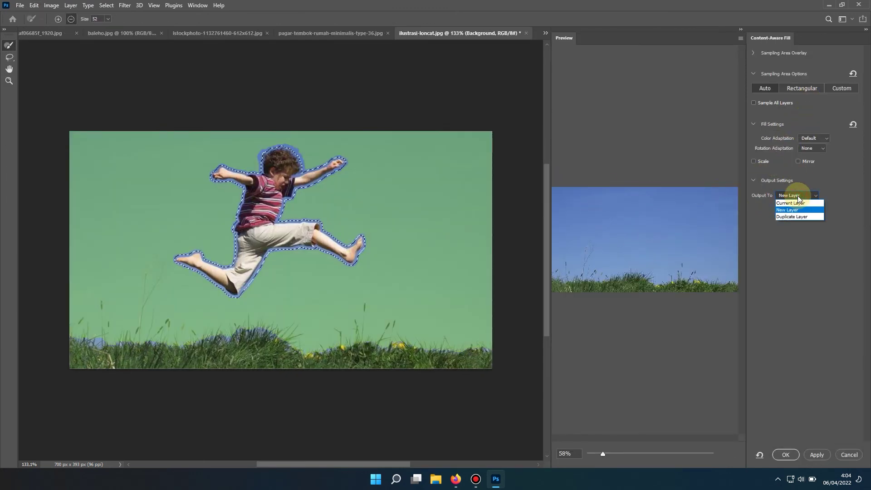
left_click(796, 217)
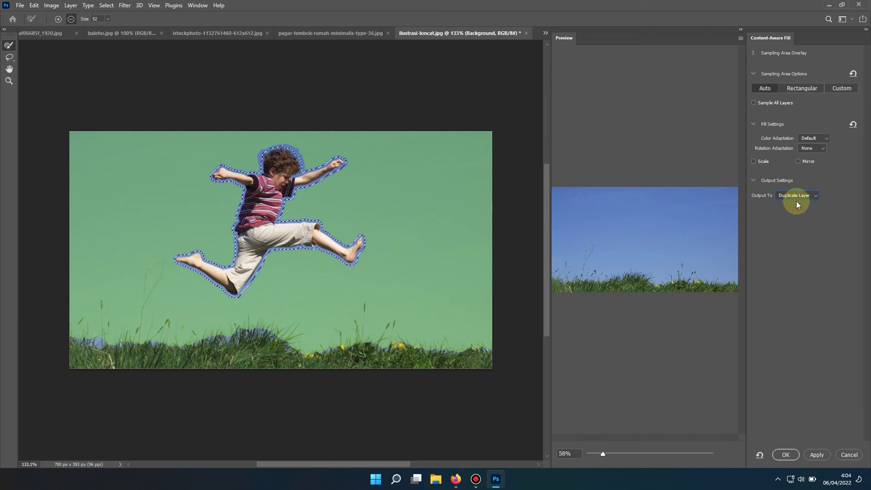
left_click(797, 196)
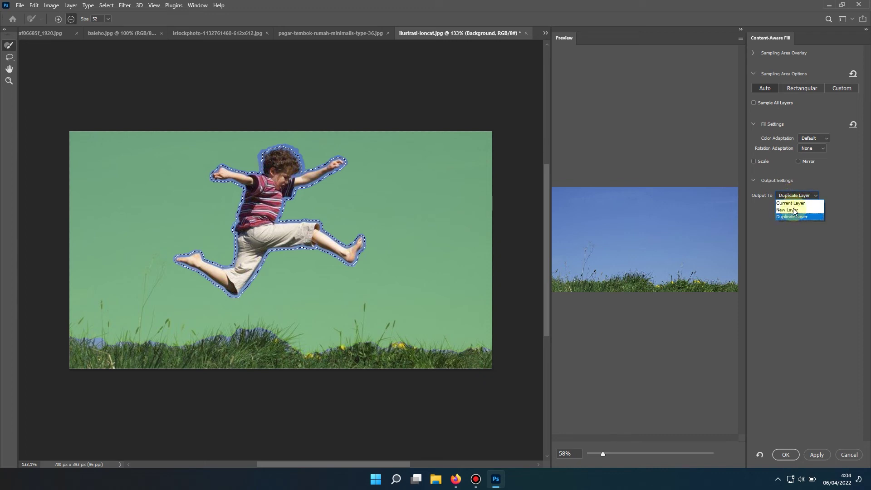
left_click(790, 203)
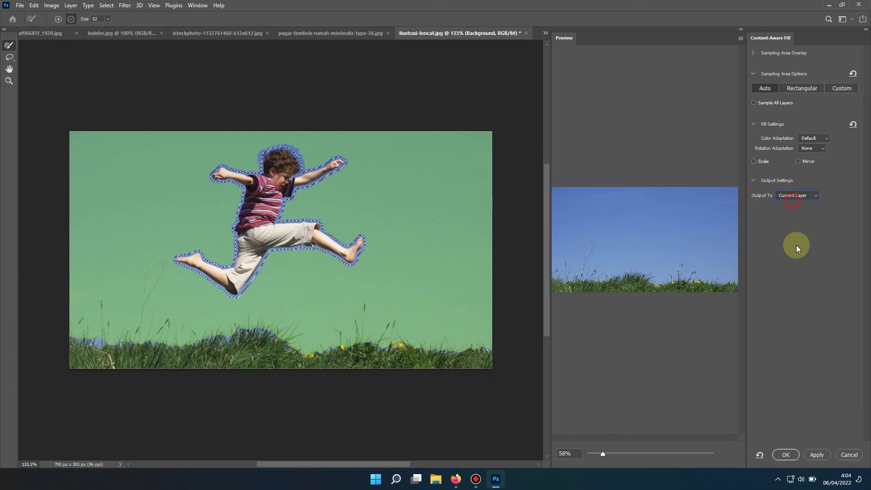
left_click(786, 455)
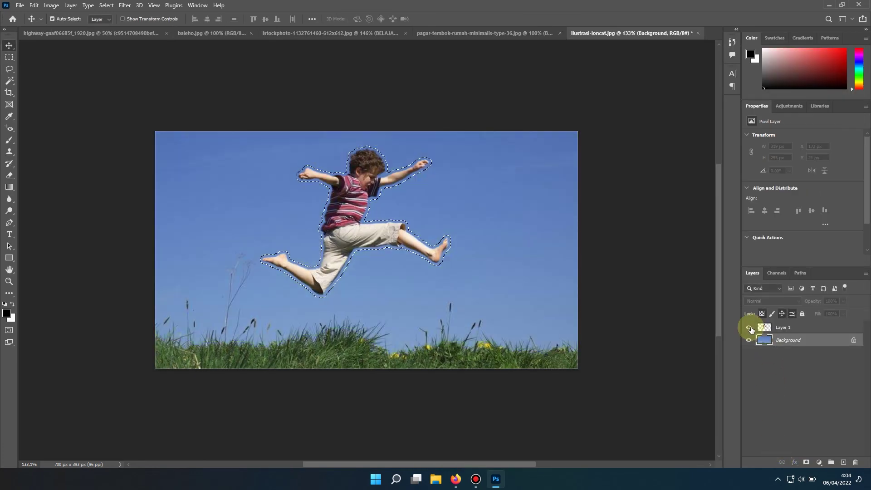
left_click(749, 327)
left_click(748, 328)
left_click(749, 327)
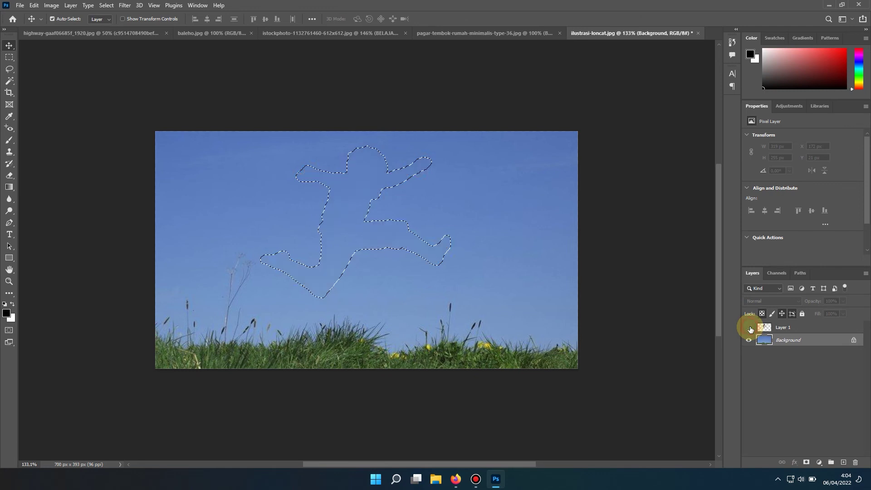
left_click(749, 327)
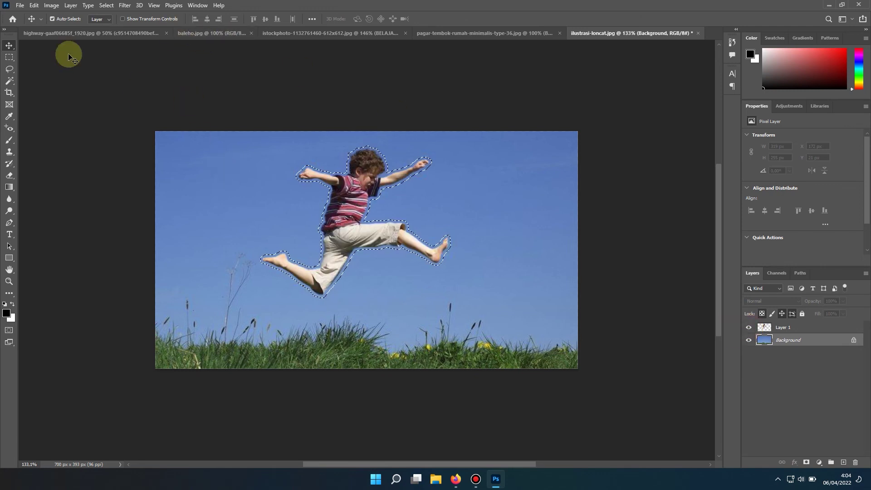
Clear the selection around the boy and make his cutout layer active for moving.
left_click(12, 57)
left_click(252, 149)
key("v")
left_click(344, 196)
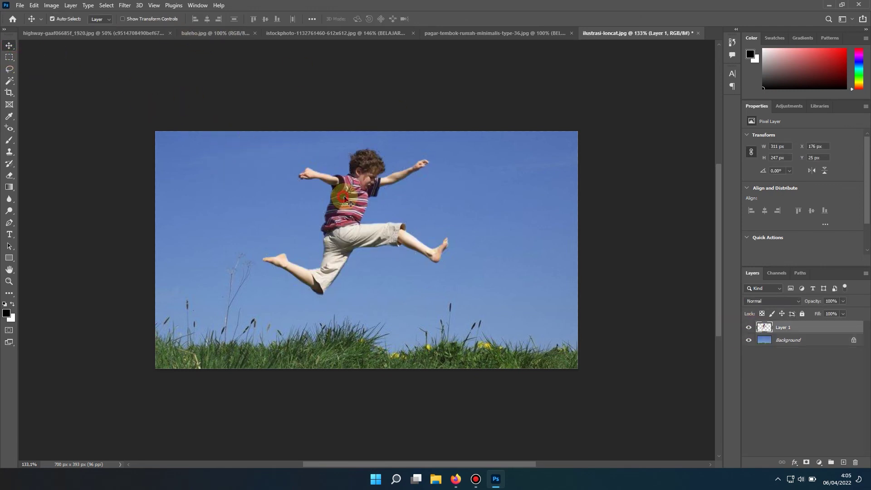
Start Puppet Warp on Layer 1 and place pins on the boy's head, both arms, torso, hips and both knees.
left_click(34, 6)
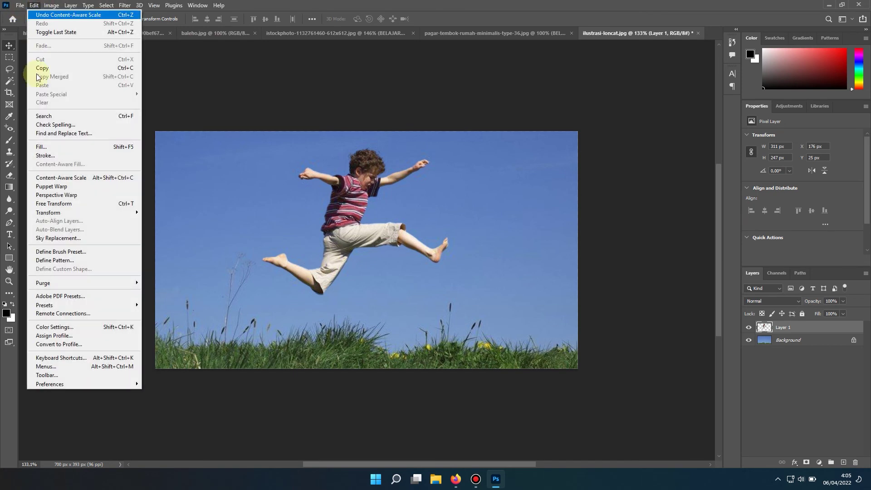
left_click(58, 187)
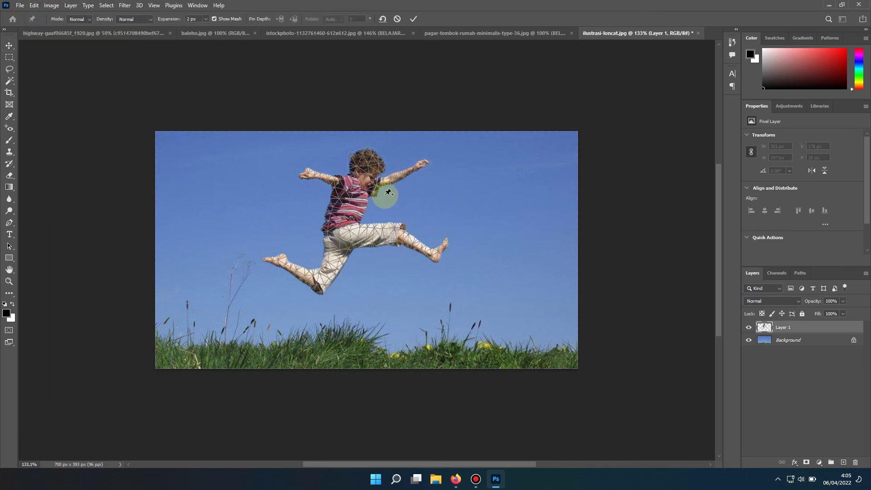
left_click(354, 176)
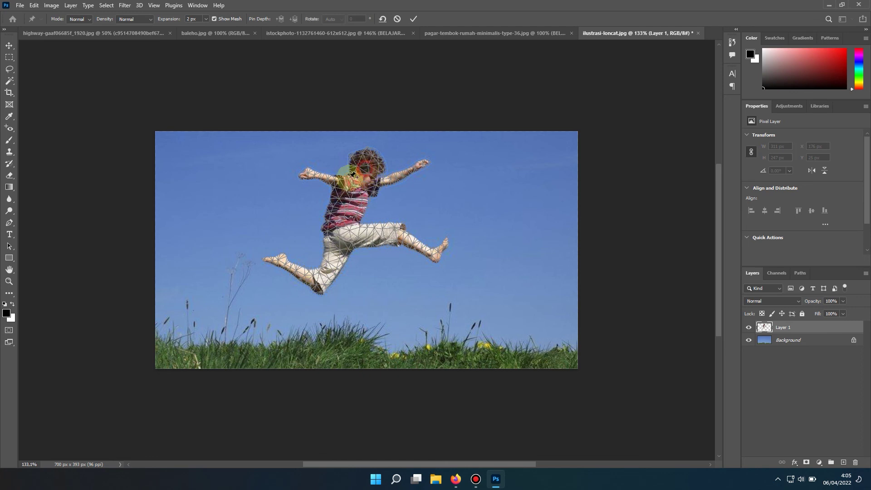
left_click(329, 177)
left_click(392, 179)
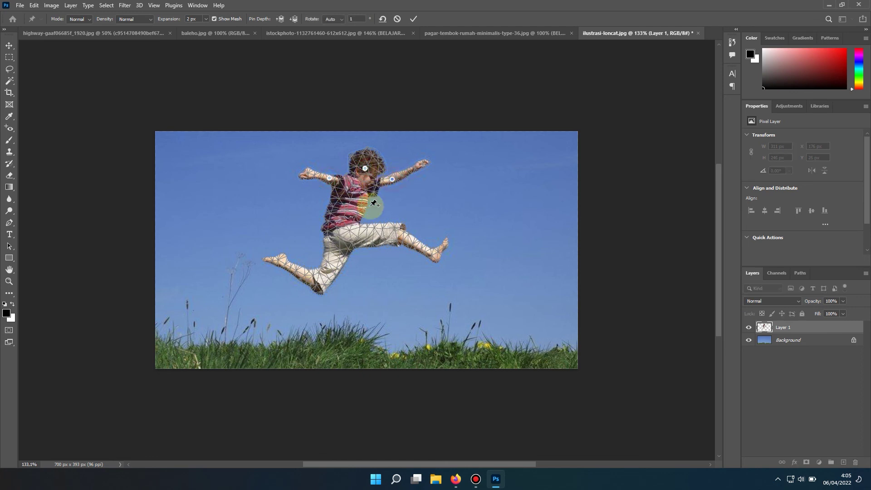
left_click(349, 215)
left_click(342, 242)
left_click(403, 238)
left_click(320, 283)
Pin both of the boy's feet, move them upward to bend his lower legs, and apply the puppet warp.
left_click_drag(437, 253, 445, 235)
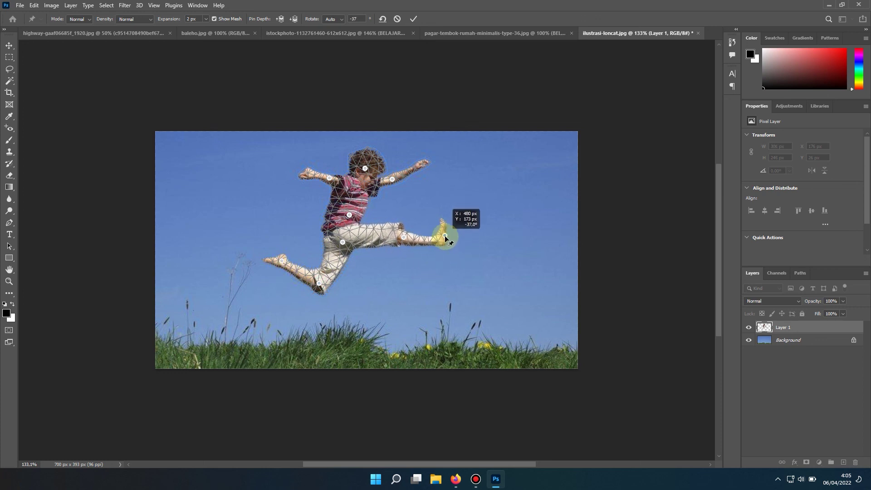
left_click_drag(277, 261, 291, 242)
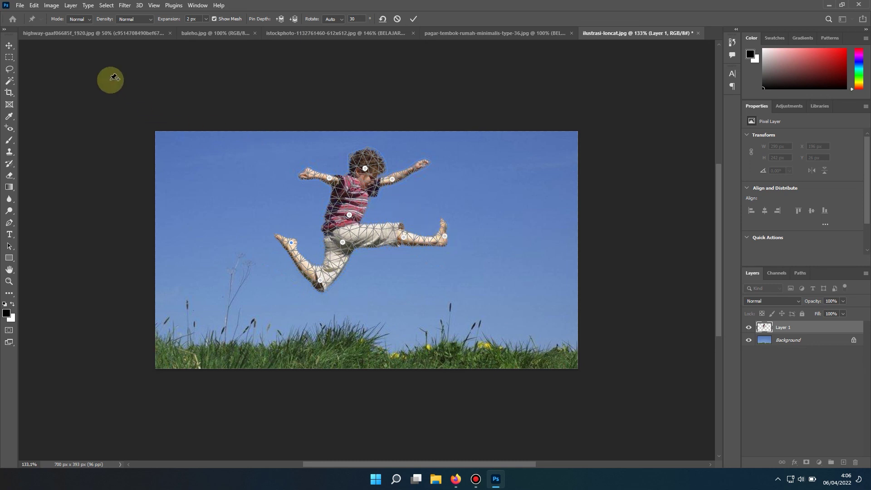
left_click(7, 45)
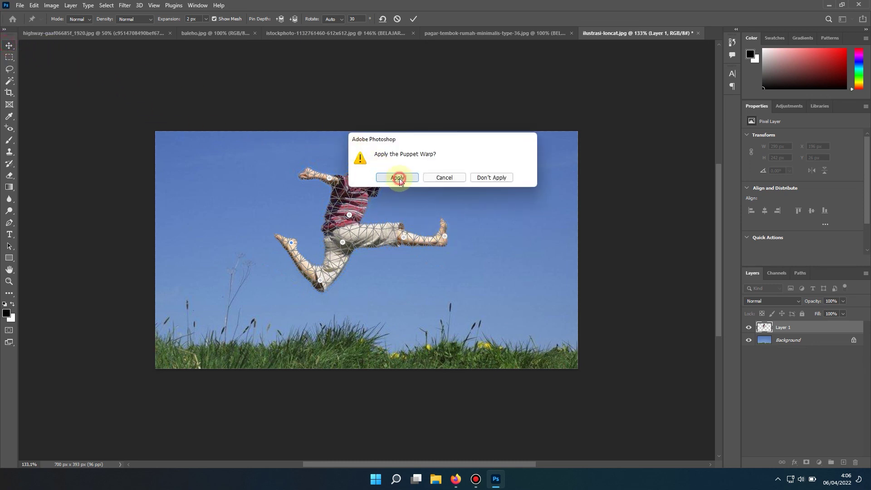
left_click(399, 179)
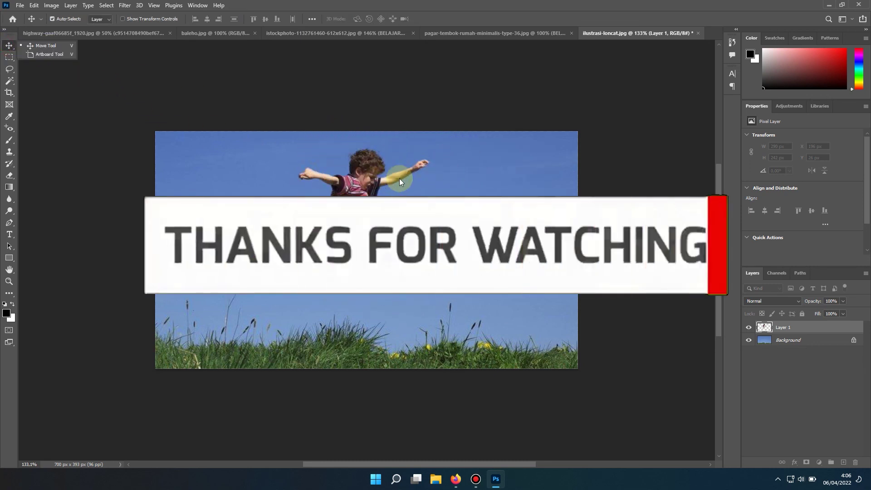